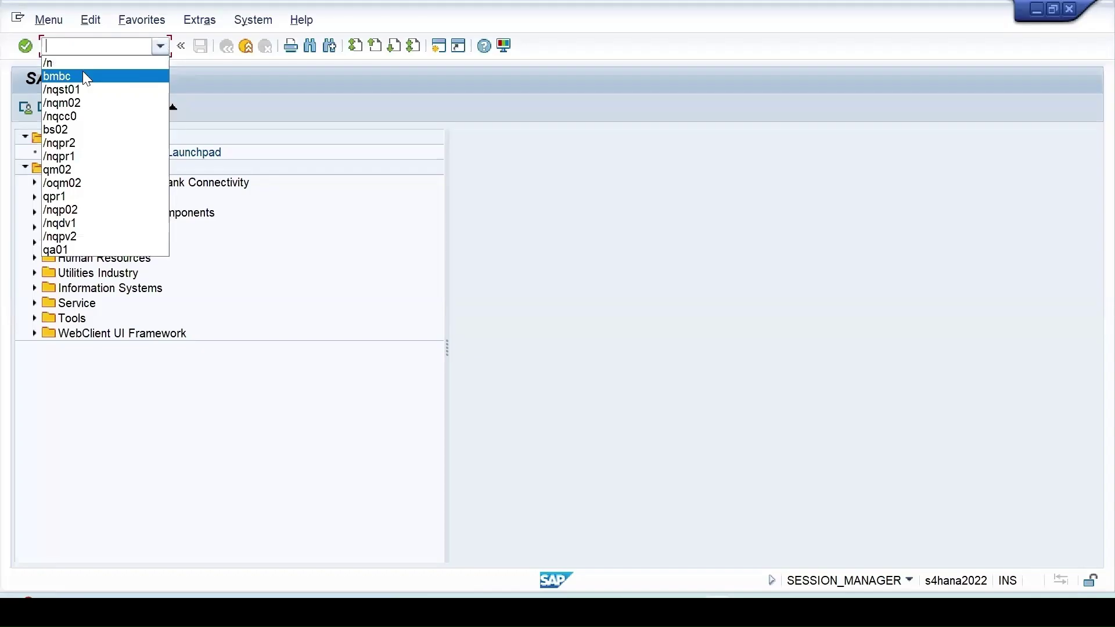
Start transaction BMBC from the command-field history to open the Batch Information Cockpit.
click(75, 73)
key(Return)
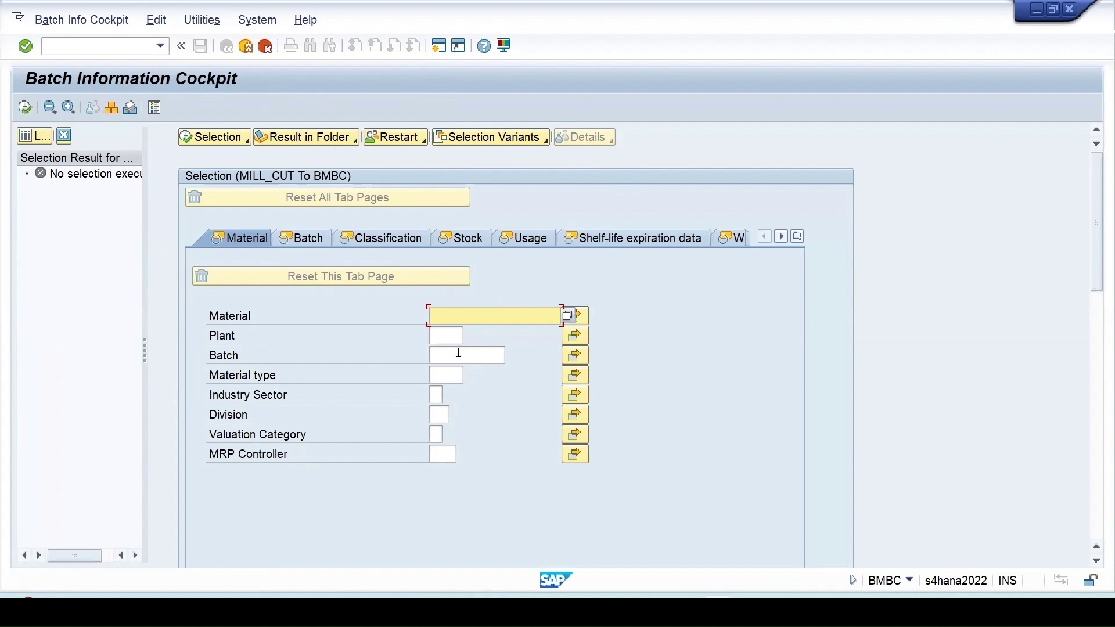
Run a batch selection for plant 1710 and widen the result tree.
click(445, 338)
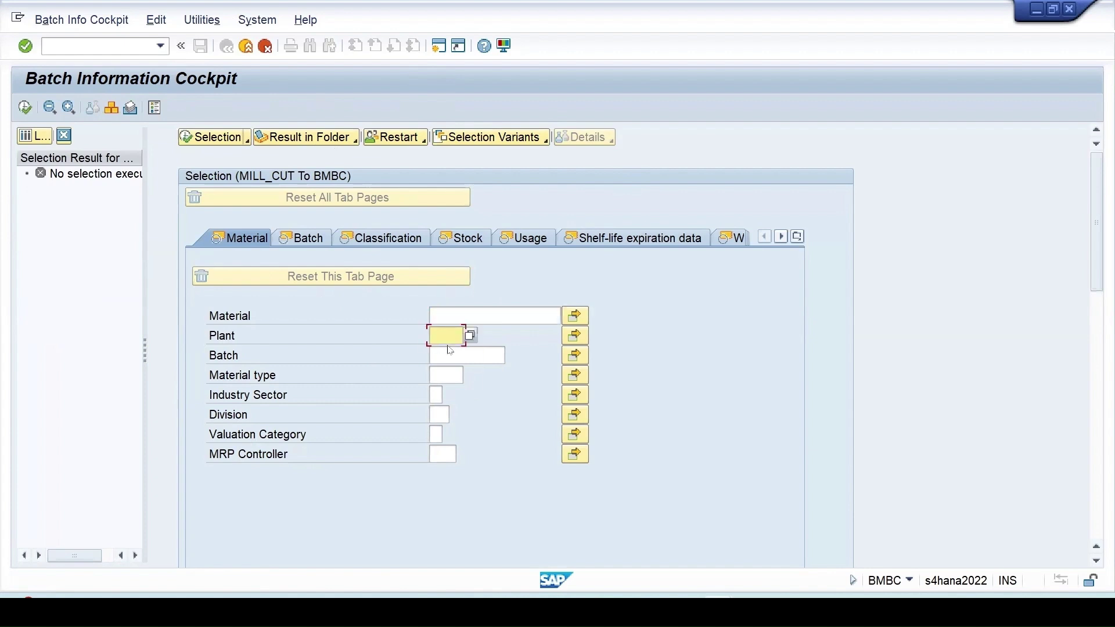
click(445, 352)
click(27, 108)
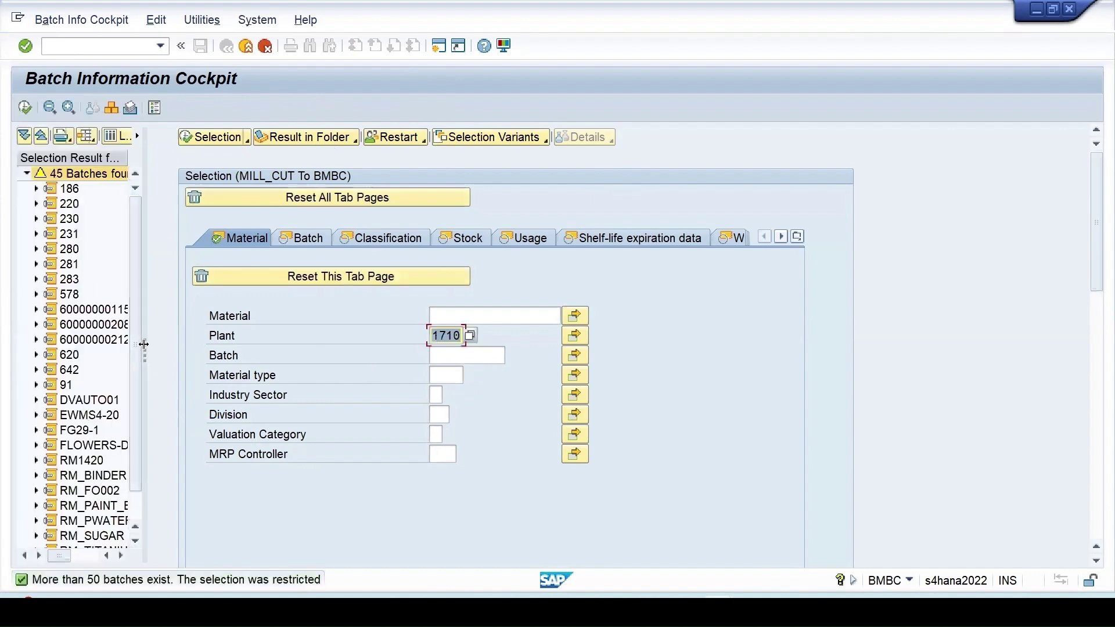
drag(145, 345, 302, 348)
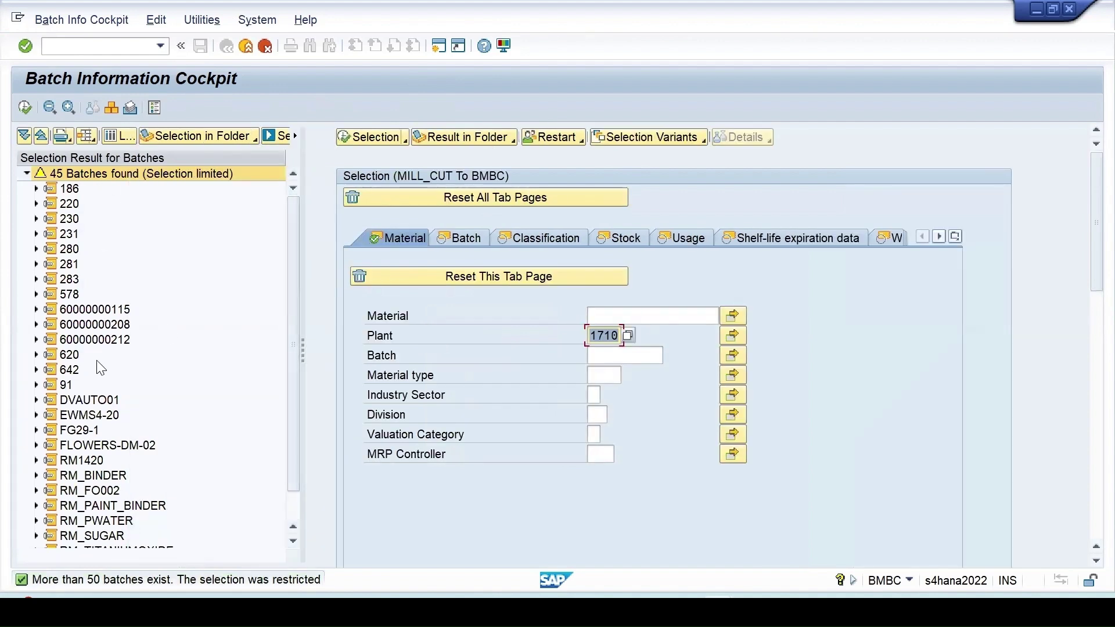
drag(290, 441, 290, 302)
Add material type ROH to the criteria and rerun, listing 25 batches.
click(591, 376)
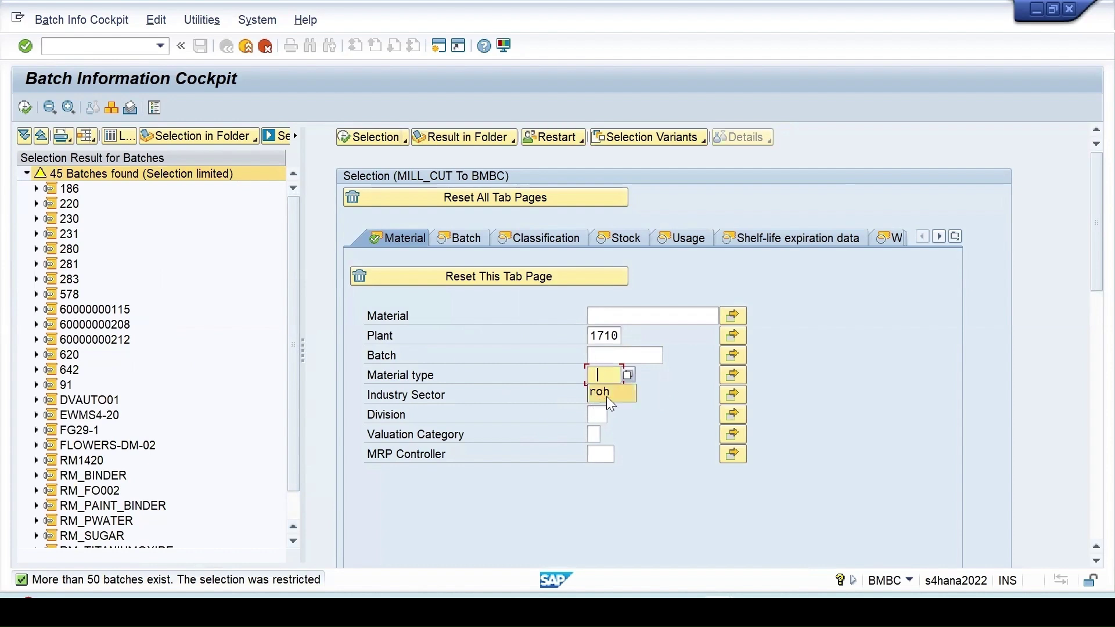
click(608, 394)
click(26, 108)
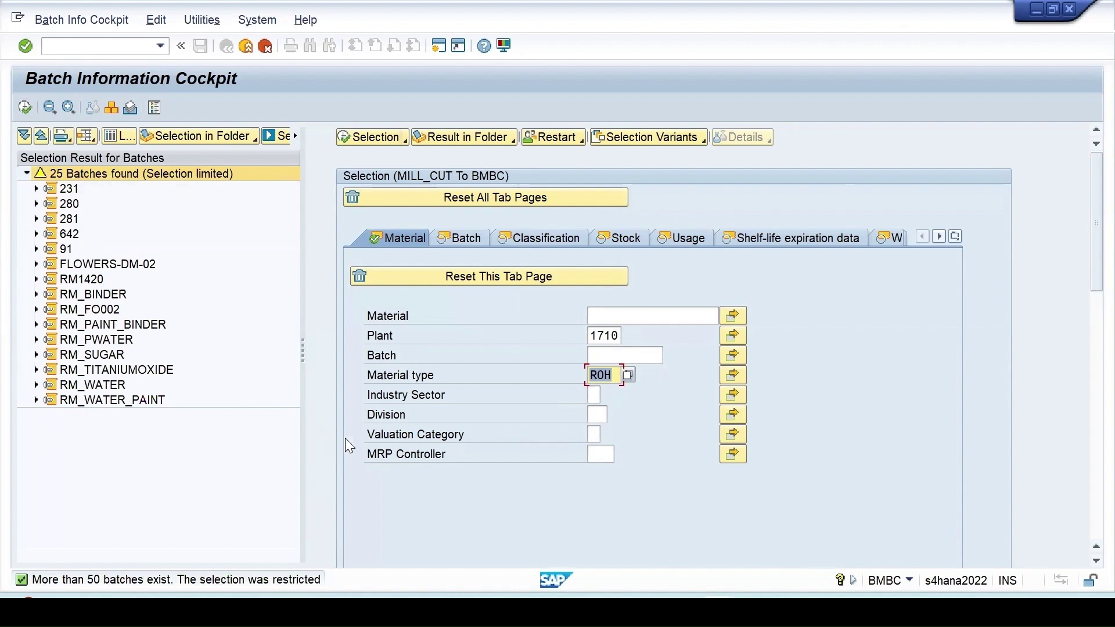
Hide the selection area, expand all batches, narrow the first column, and display their 26 stocks.
click(301, 354)
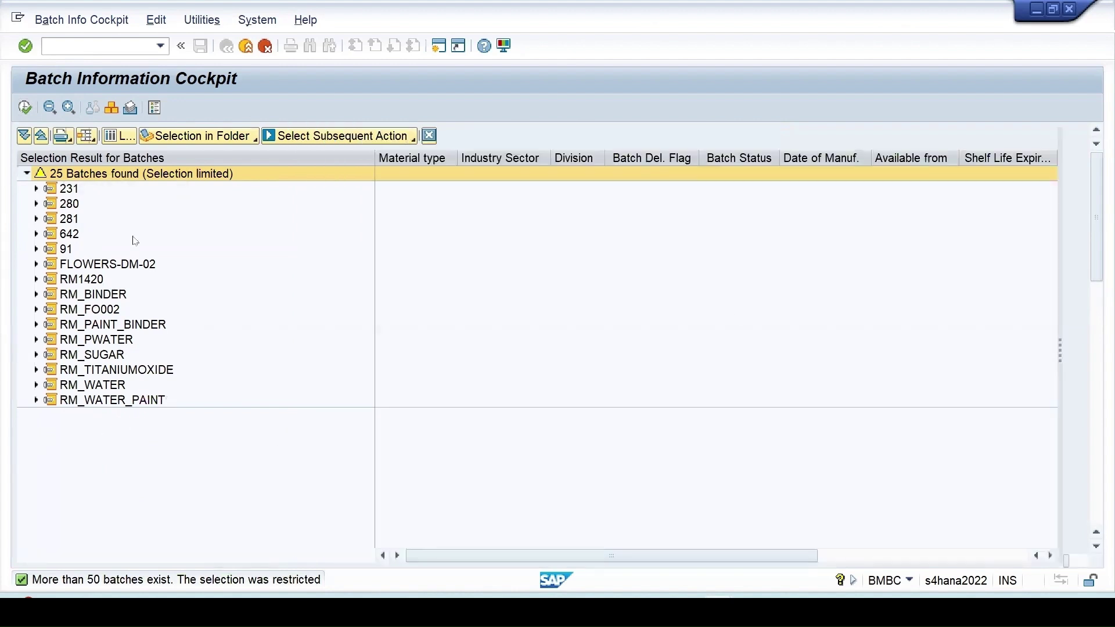
click(25, 137)
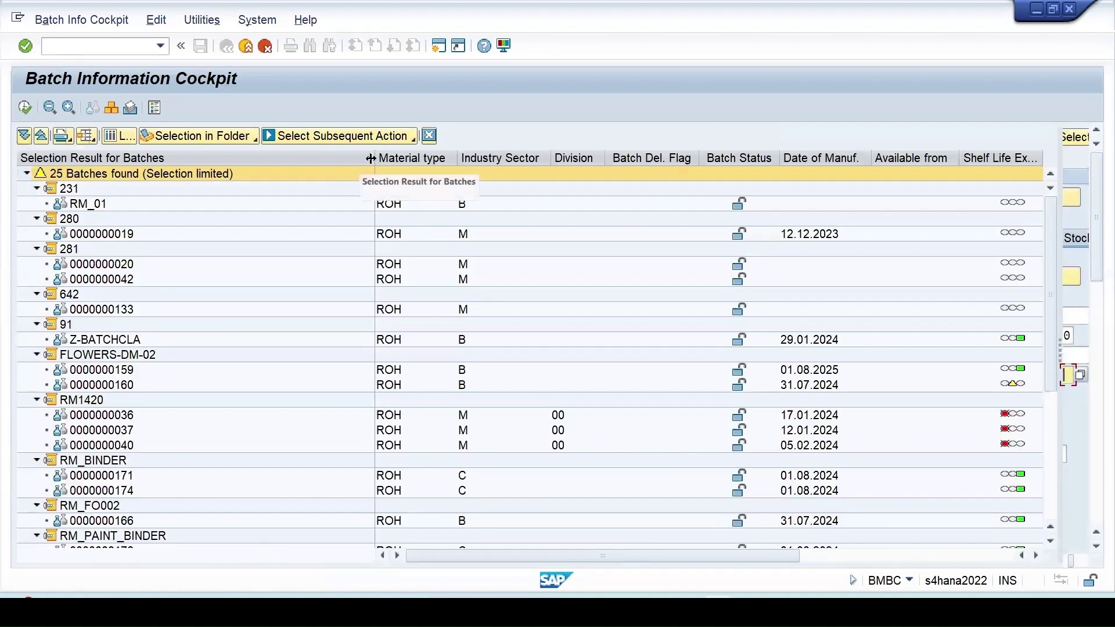
drag(375, 158, 264, 158)
drag(670, 556, 312, 508)
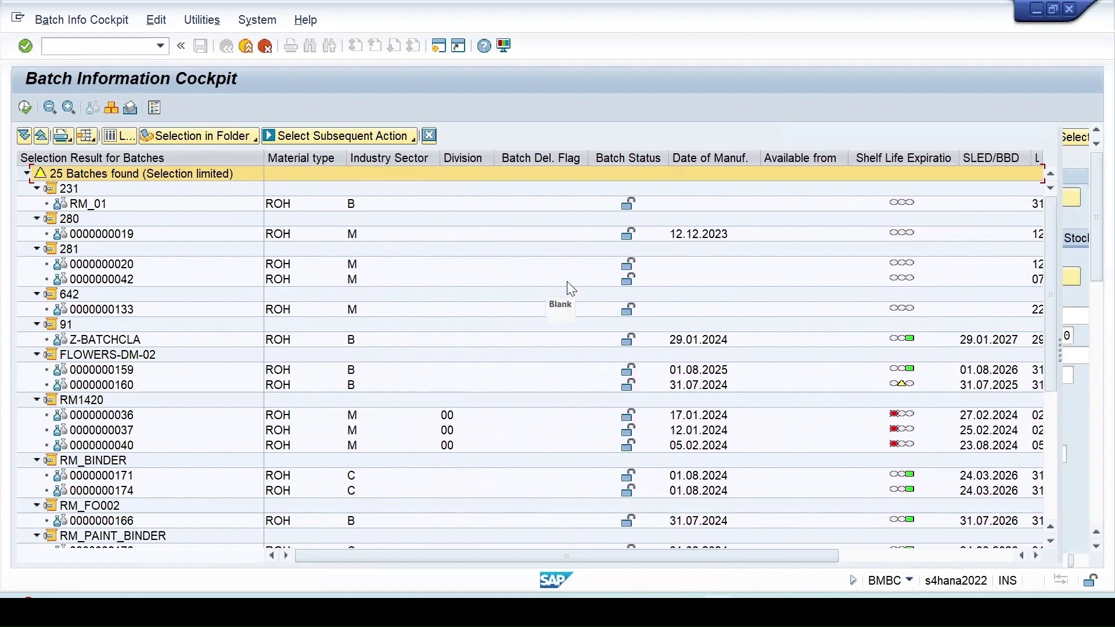
click(108, 107)
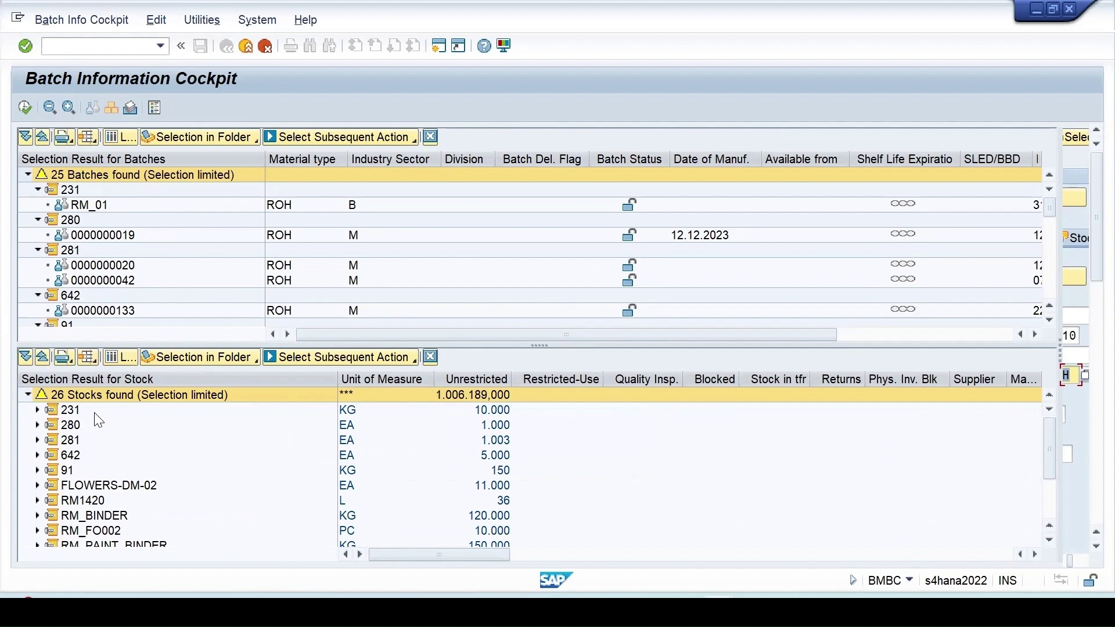
Expand the stock hierarchy to batch level and show the 26 stocks as a flat list.
click(83, 391)
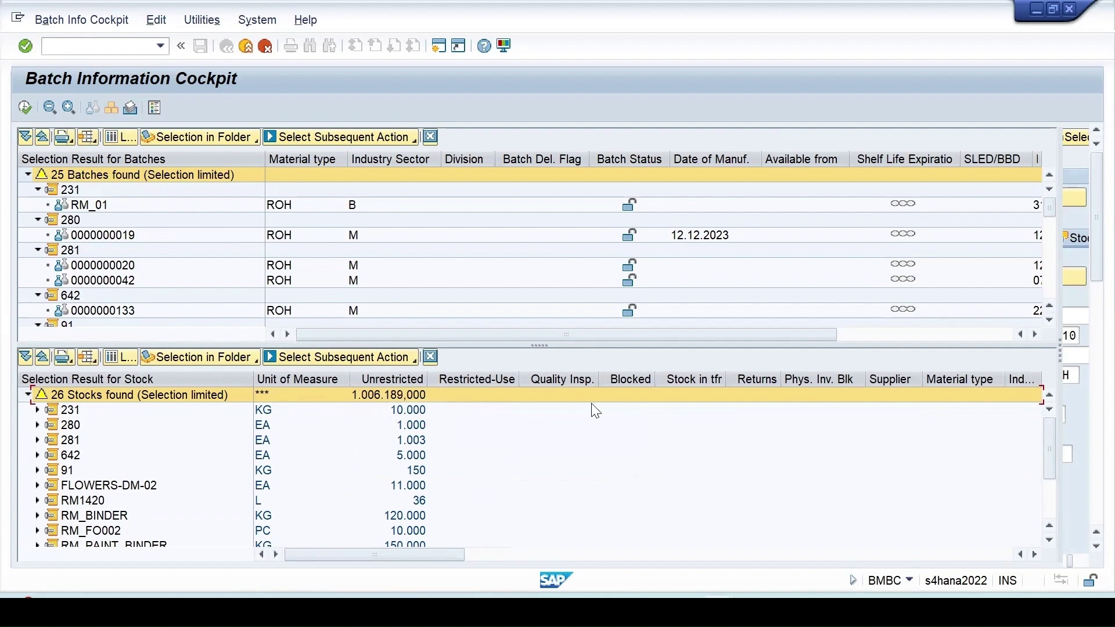
drag(455, 555, 48, 530)
click(36, 410)
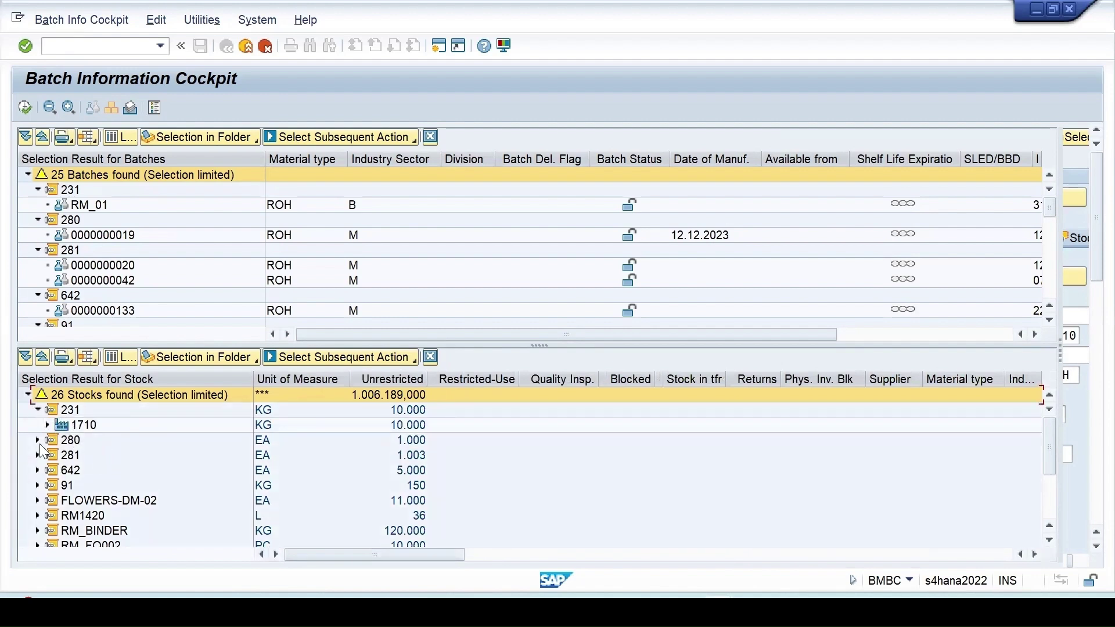
click(26, 356)
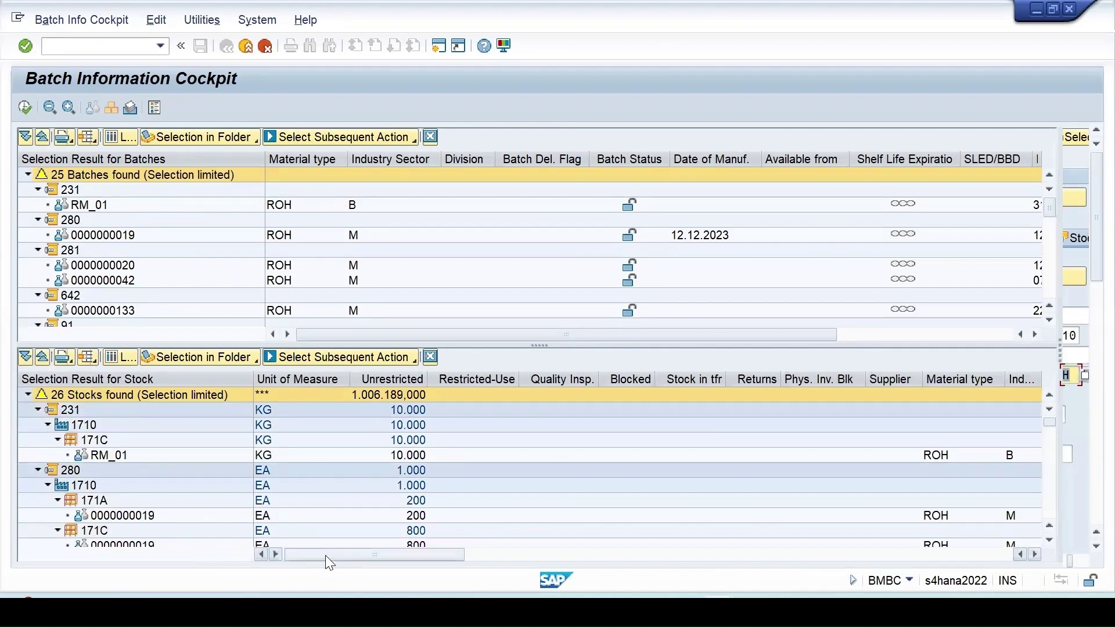
mouse_move(325, 555)
mouse_down()
mouse_move(631, 570)
mouse_move(331, 566)
mouse_up()
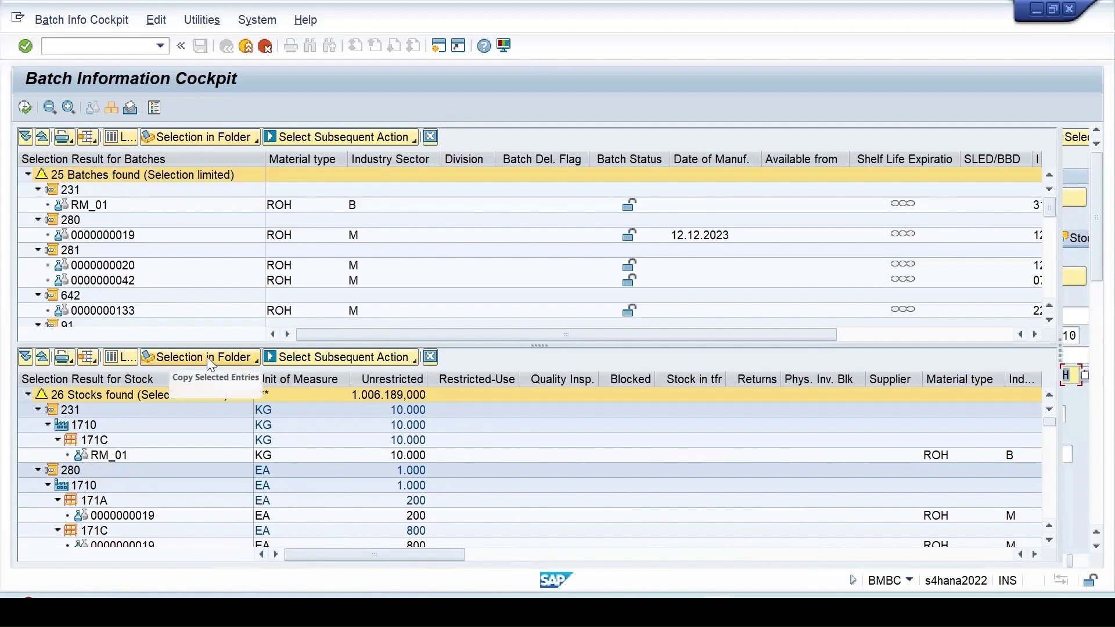
click(118, 356)
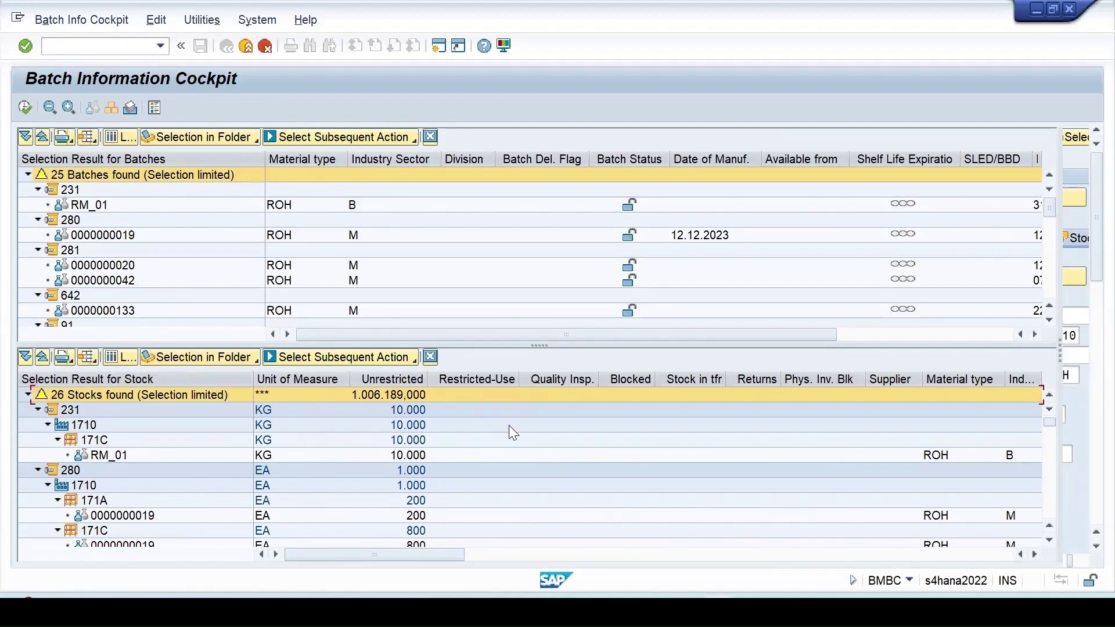
click(117, 356)
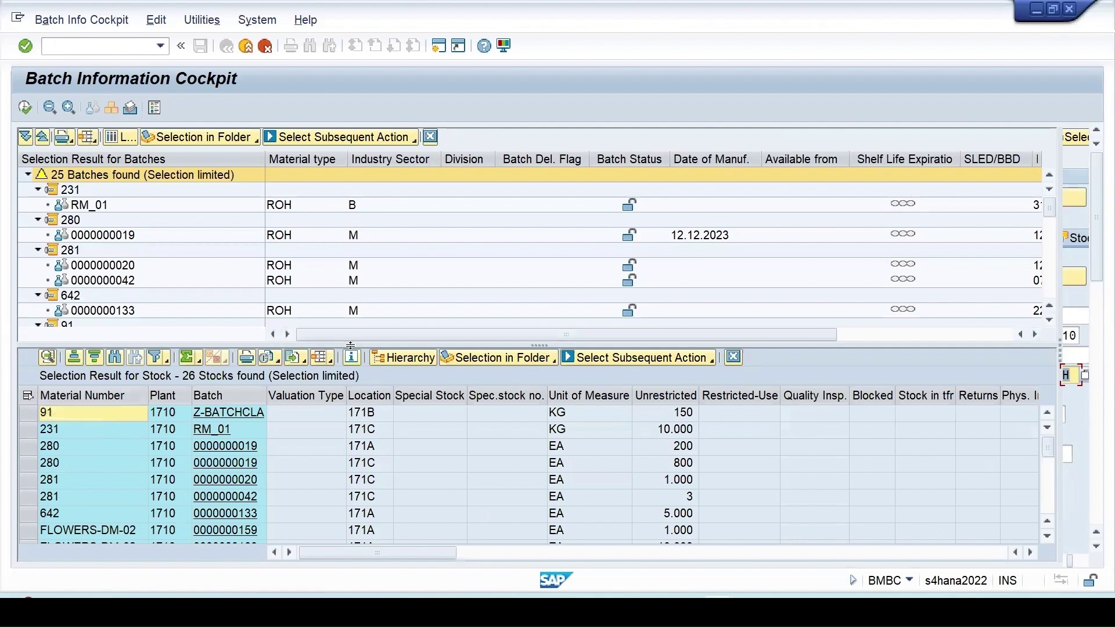
Enlarge the stock list, select all its rows, and bring up the export options.
drag(350, 344, 351, 223)
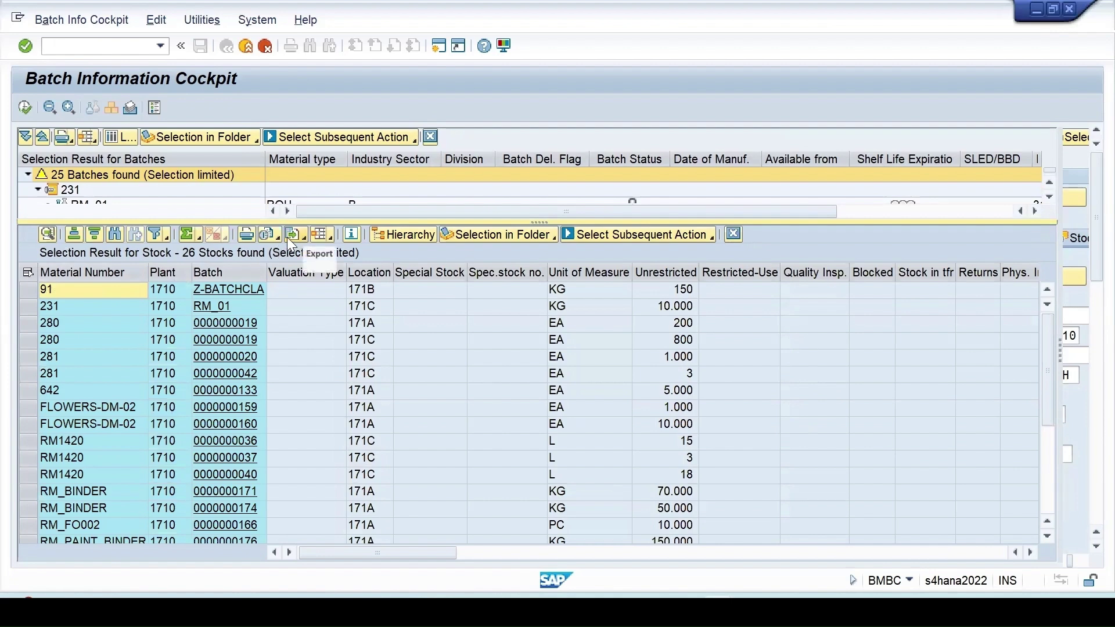
click(27, 274)
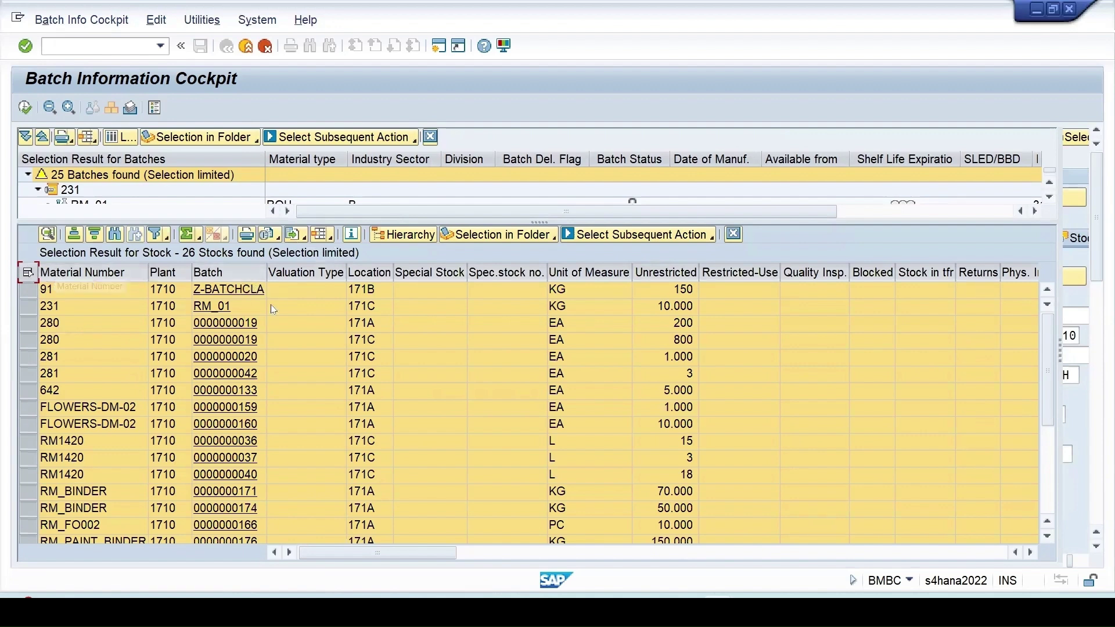
click(303, 234)
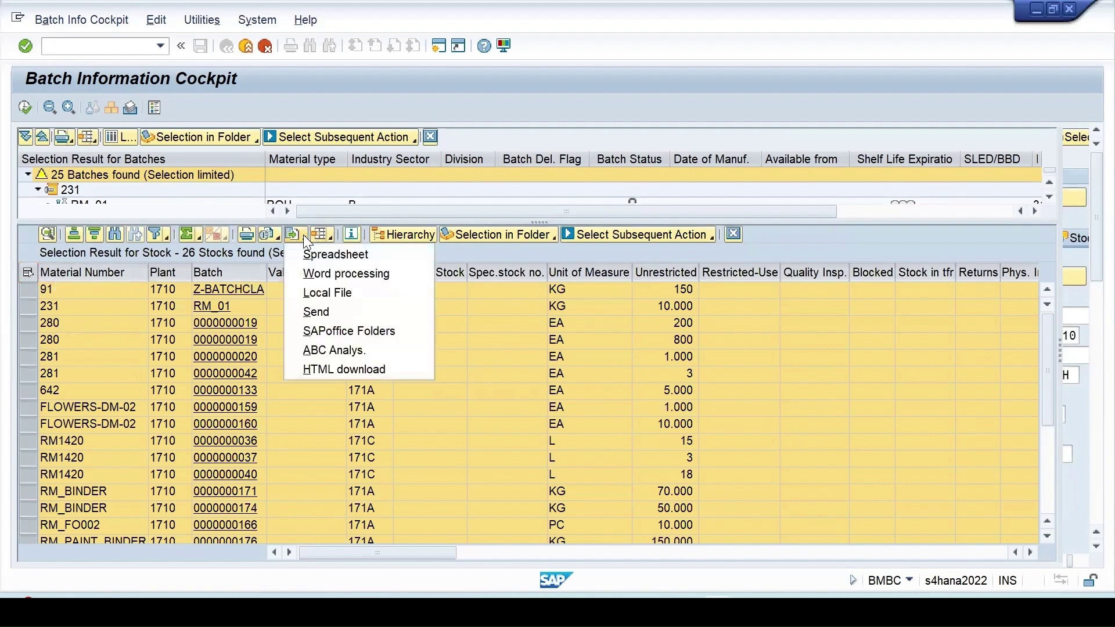
Export the selected stock rows in xlsx-TT Spreadsheet format.
click(358, 256)
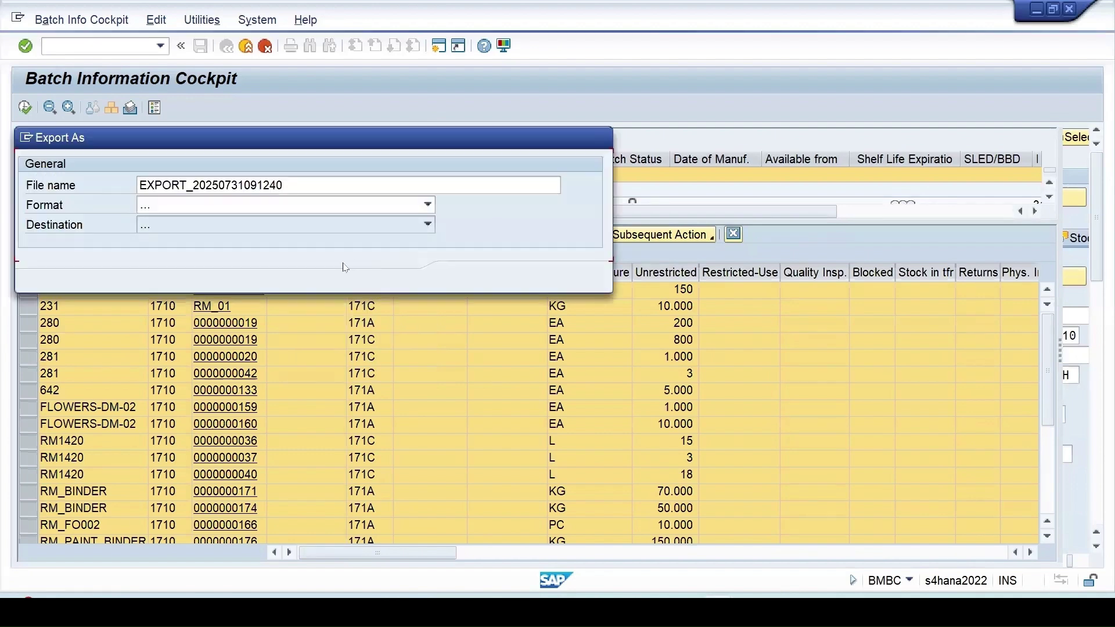
click(429, 205)
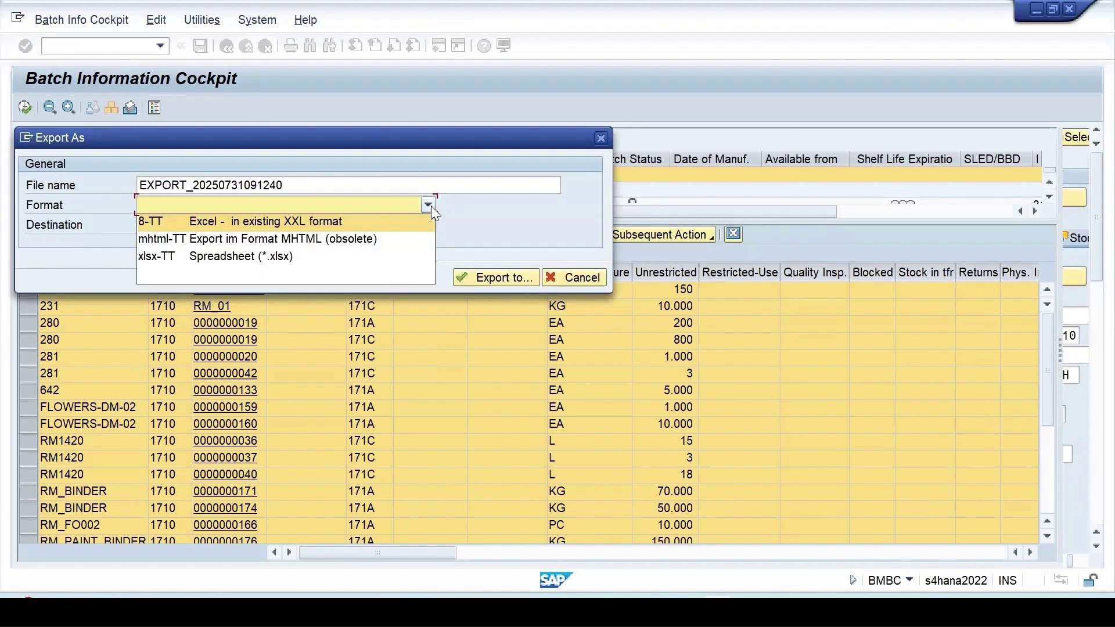
click(282, 258)
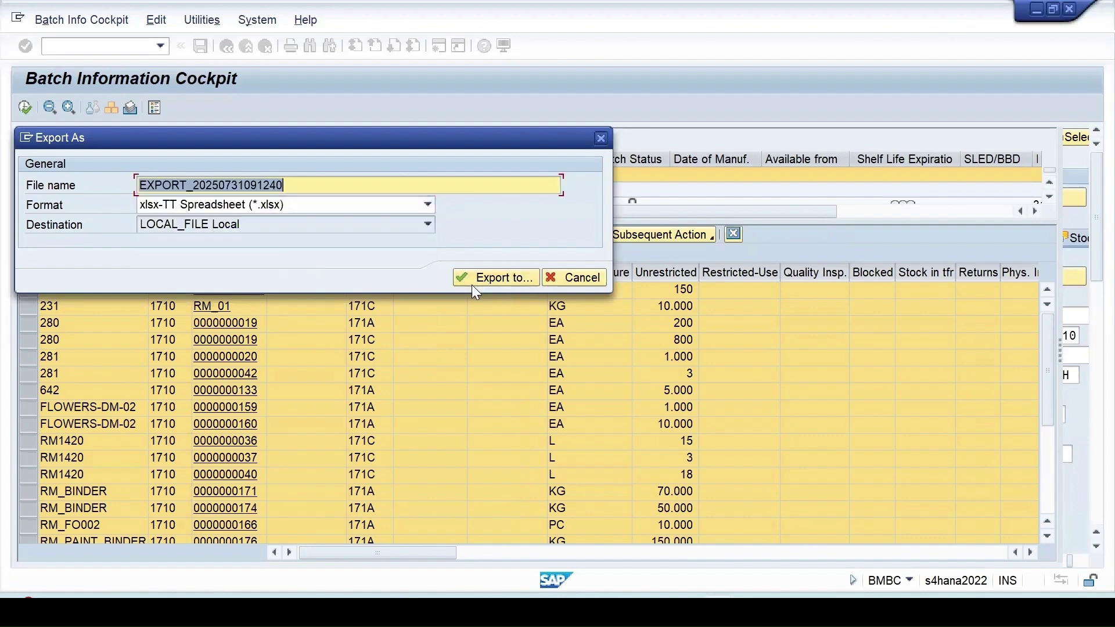
click(486, 279)
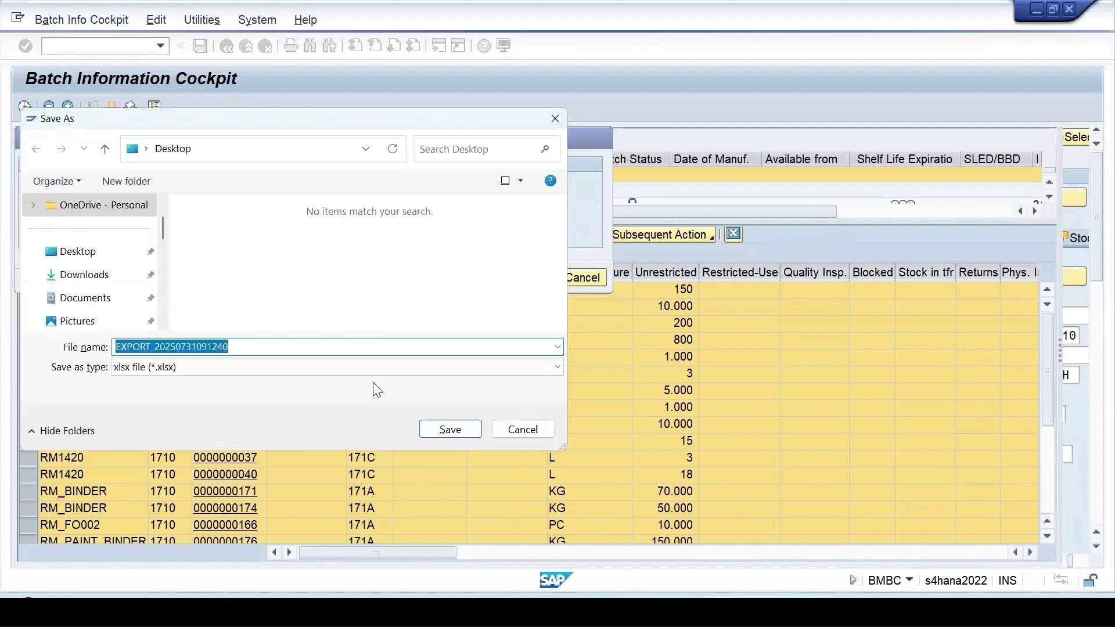
Save EXPORT_20250731091240.xlsx to the Desktop, allow both security prompts, and return to SAP.
click(448, 432)
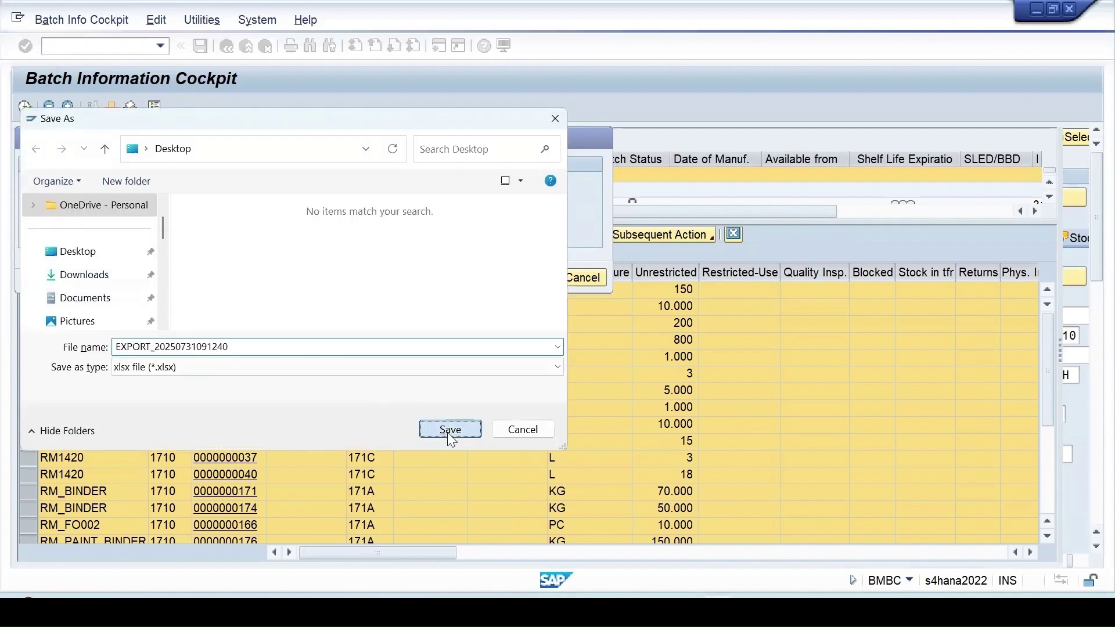
click(137, 322)
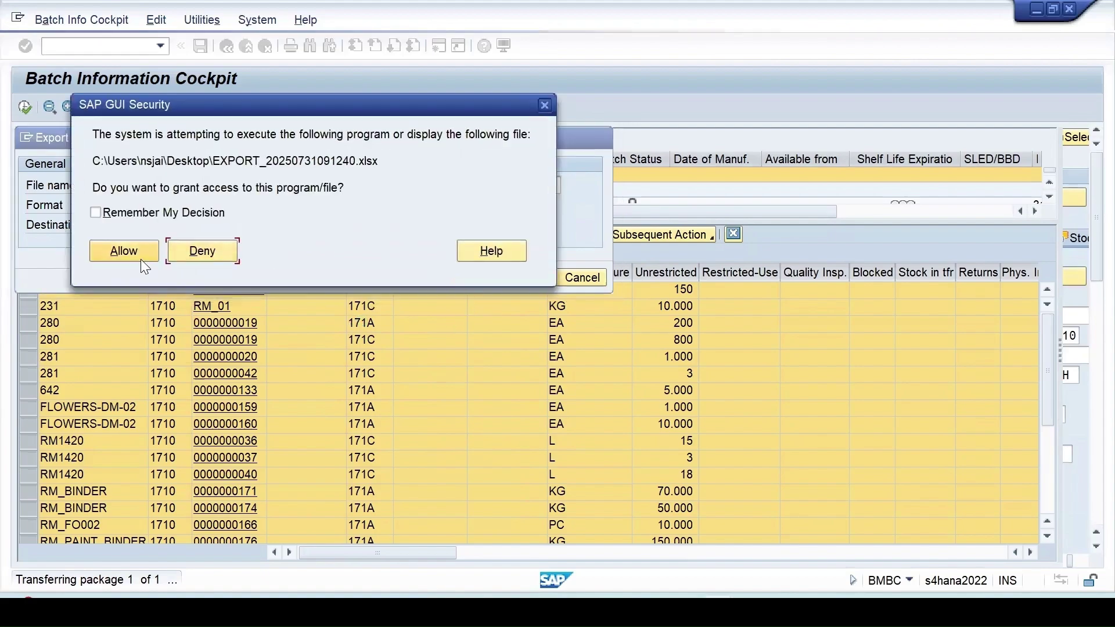
click(139, 255)
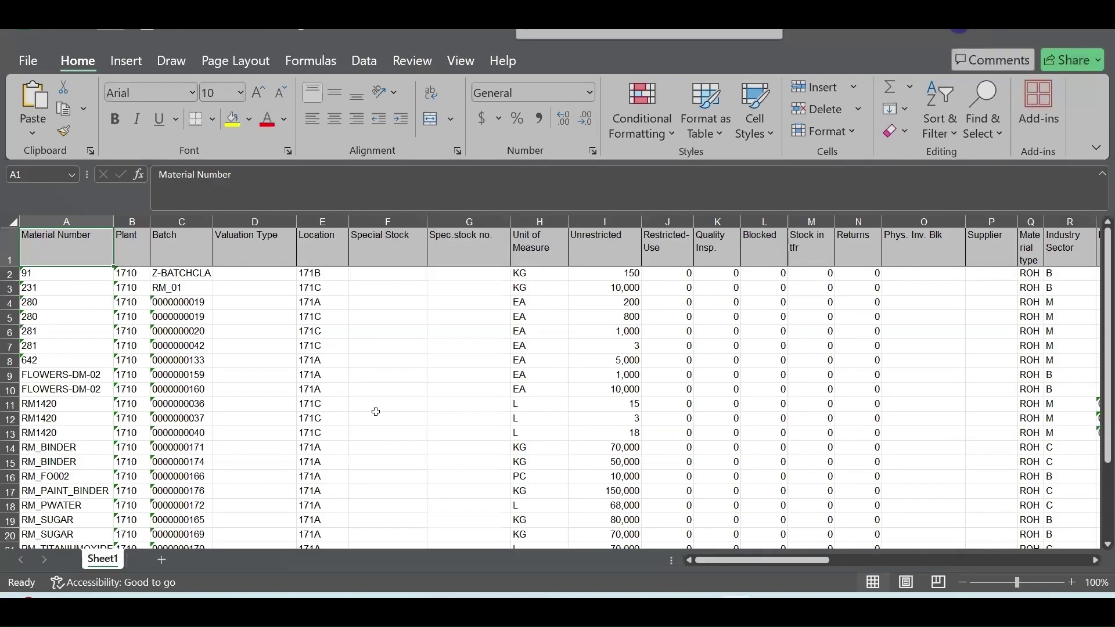
drag(1098, 298, 1068, 303)
key(alt+Tab)
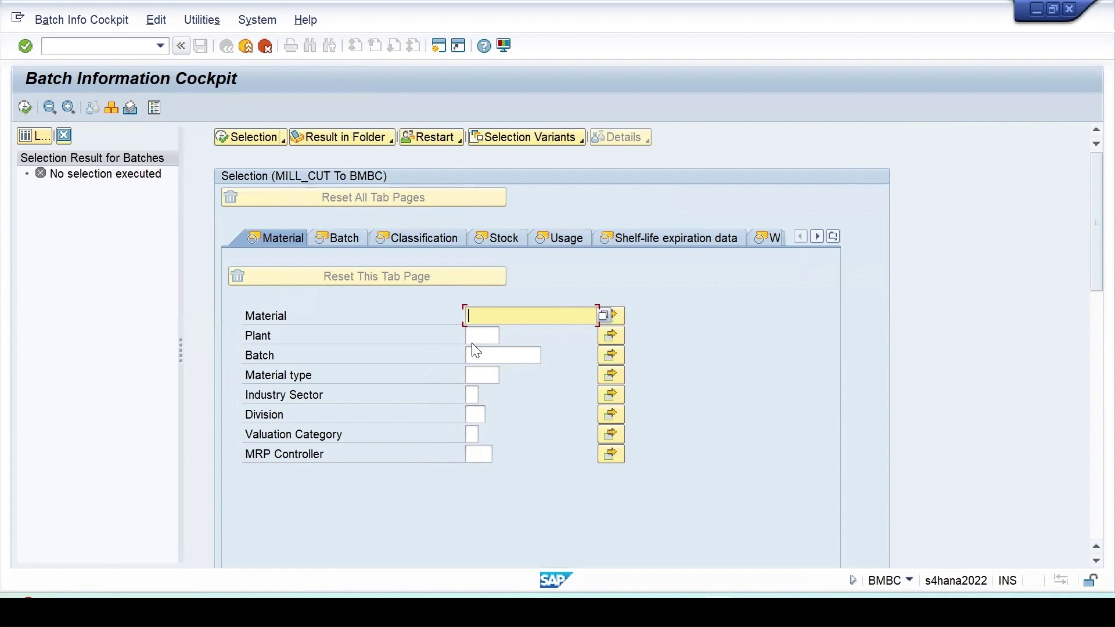
Rerun the batch selection for plant 1710 and material type ROH.
click(478, 336)
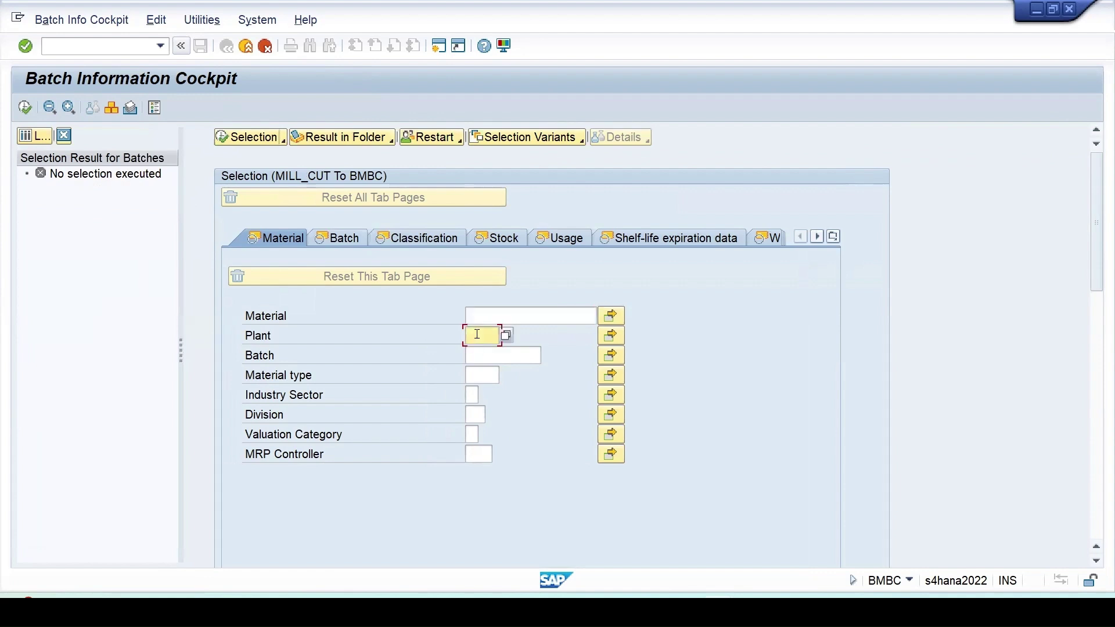
click(481, 352)
click(477, 375)
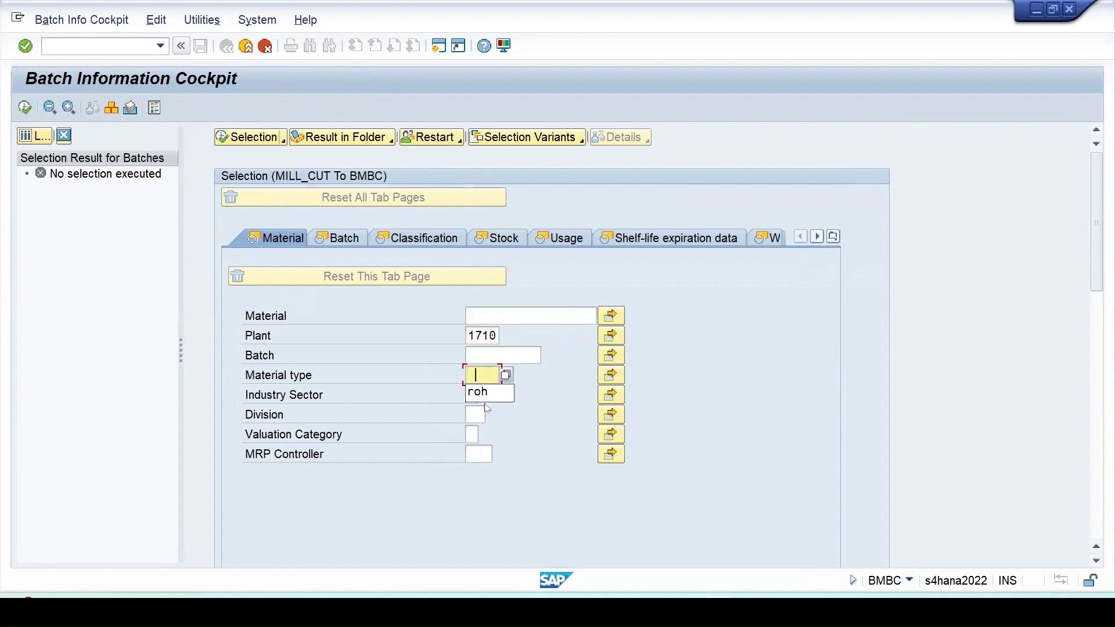
click(484, 393)
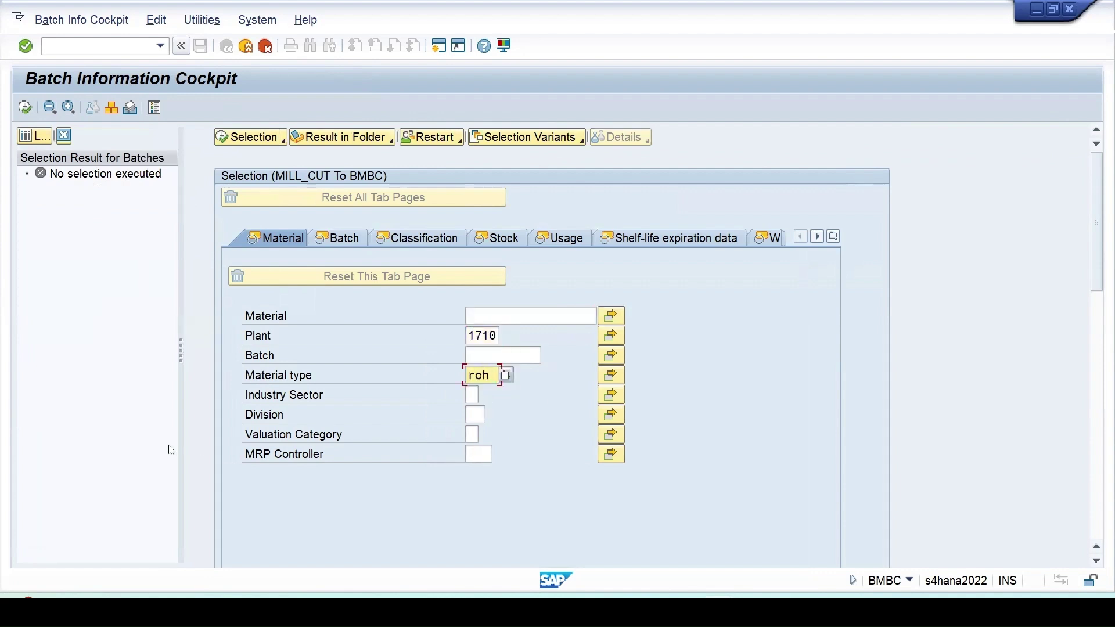
click(25, 107)
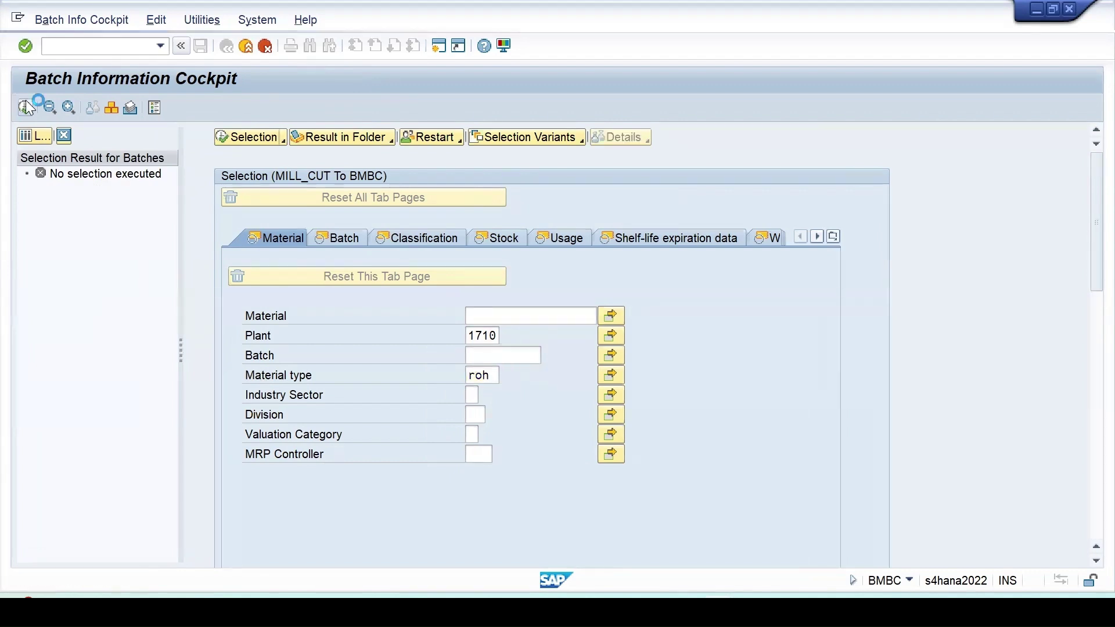
Open batch Z-BATCHCLA of material 91 and locate its Next Inspection date 29.01.2025.
click(36, 189)
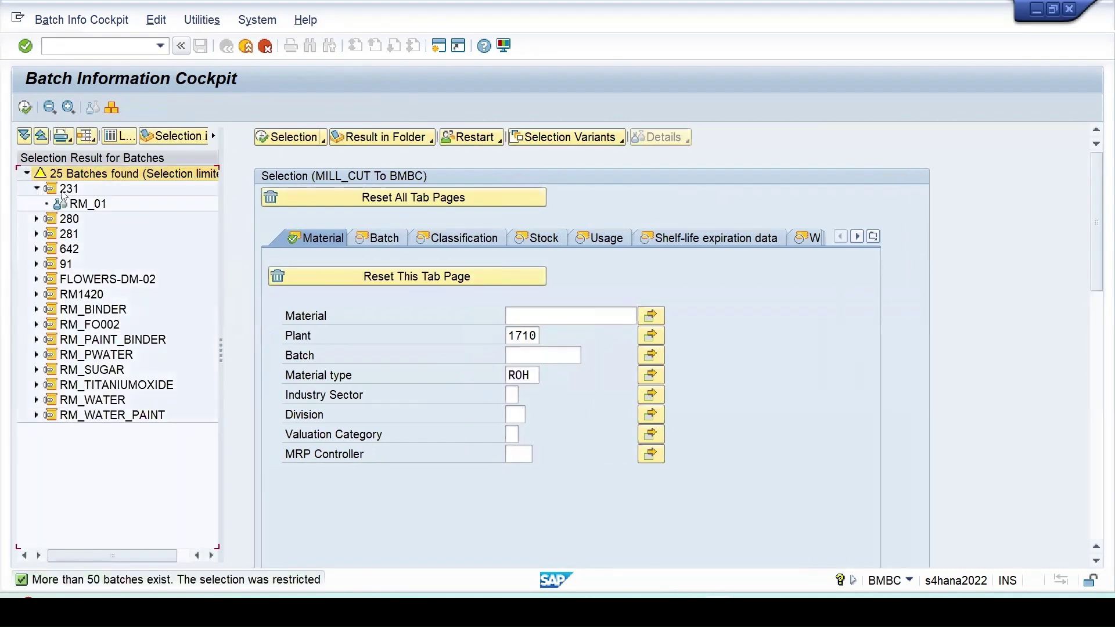
click(36, 264)
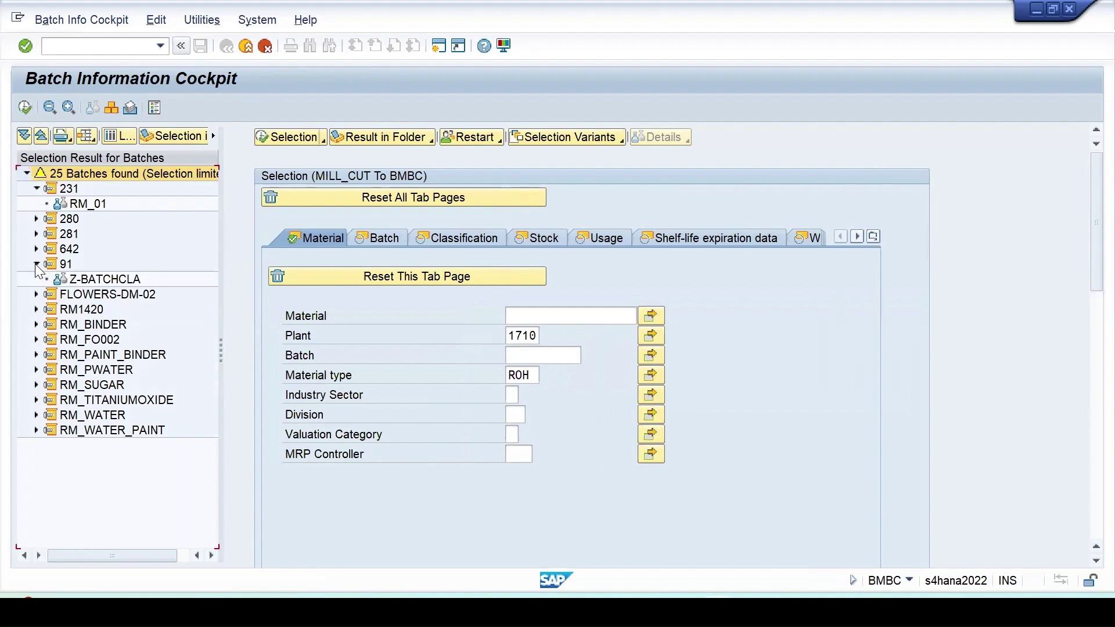
double_click(105, 280)
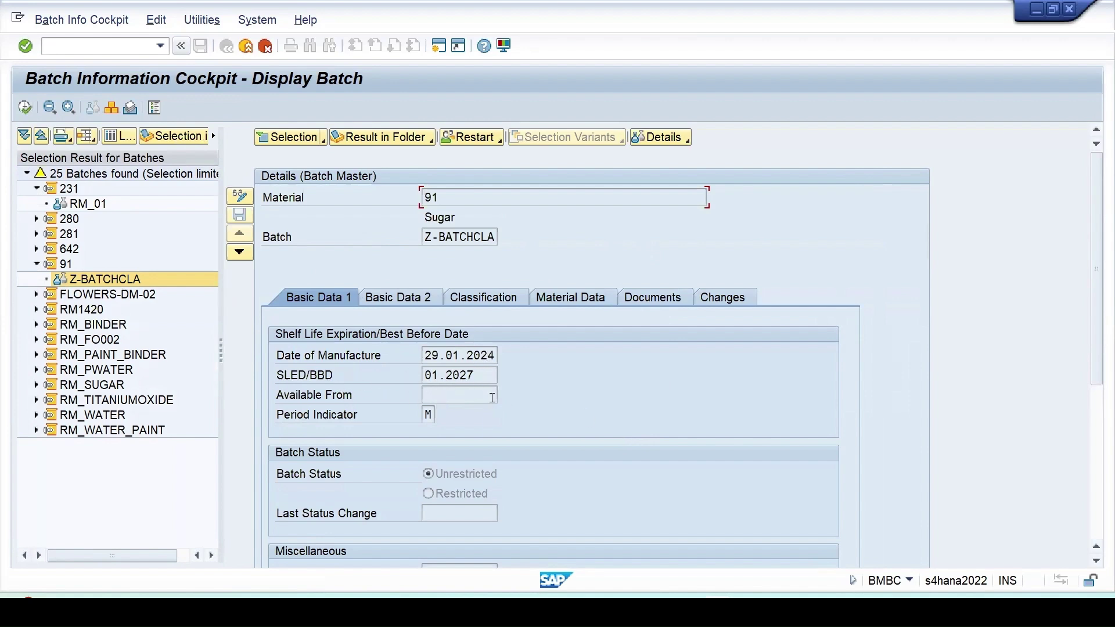
scroll(492, 398, down, 3)
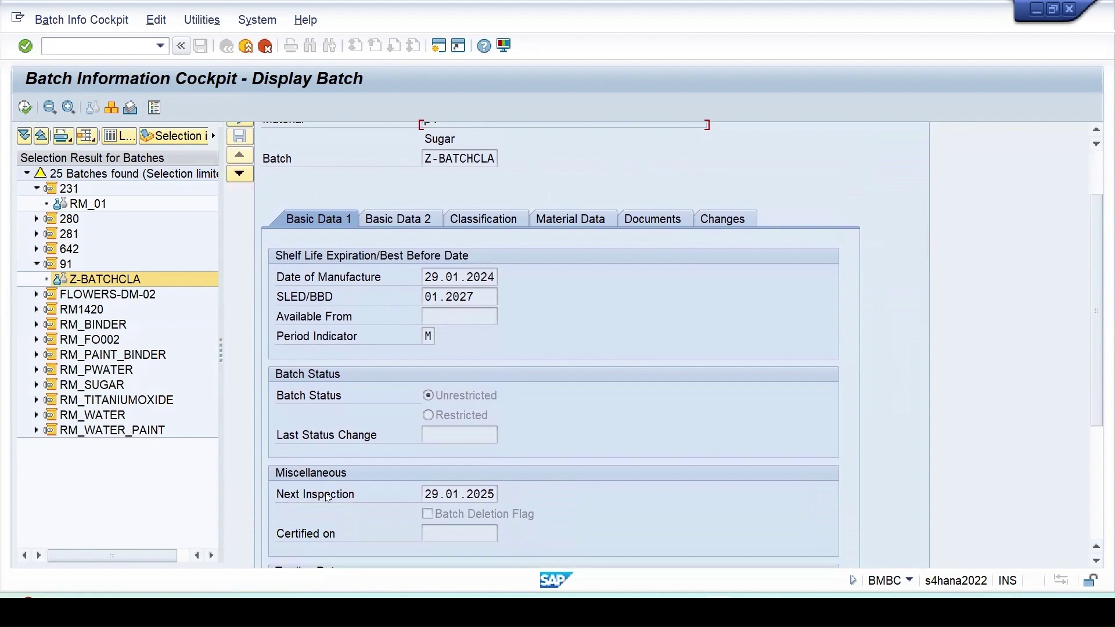
click(445, 500)
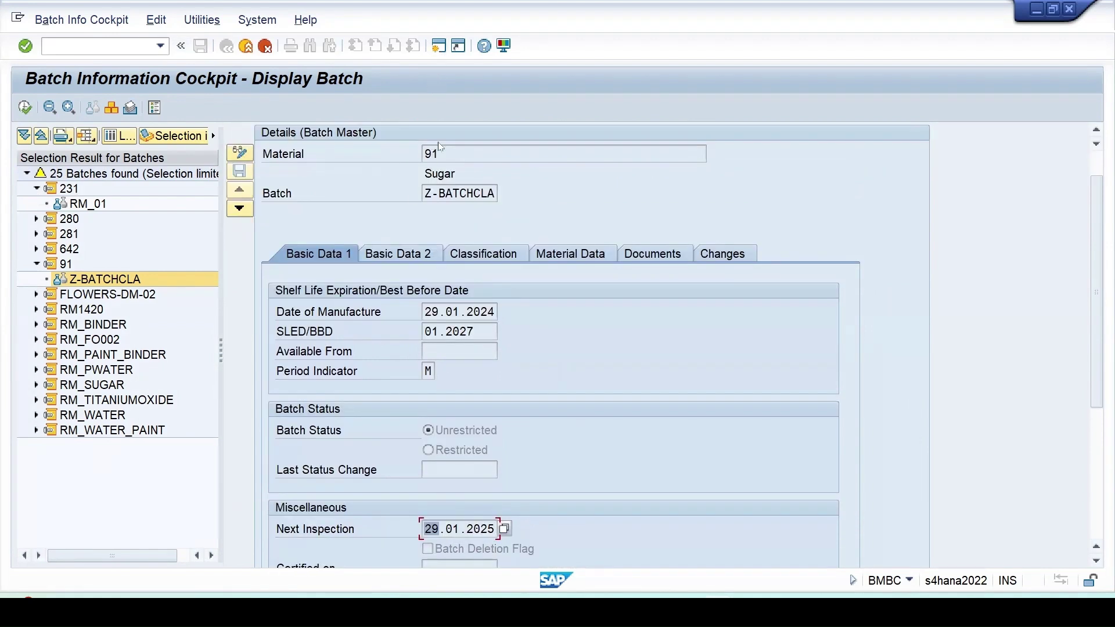
In a new session, display batch Z-BATCHCLA via MSC3N for material 91 (Sugar), plant 1710.
click(440, 47)
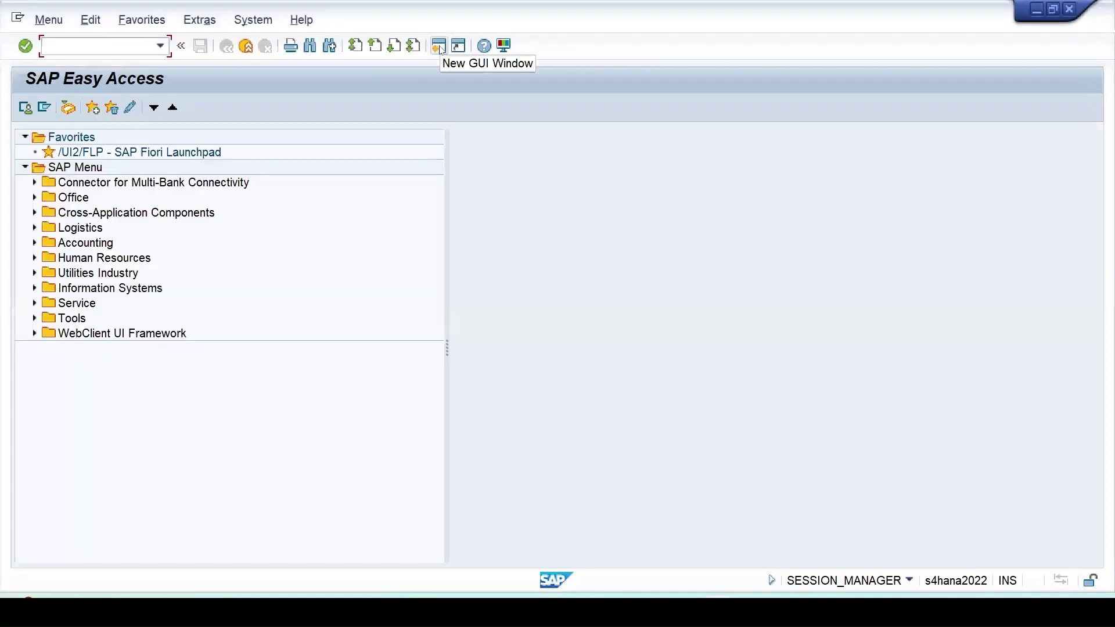
text(msc3n)
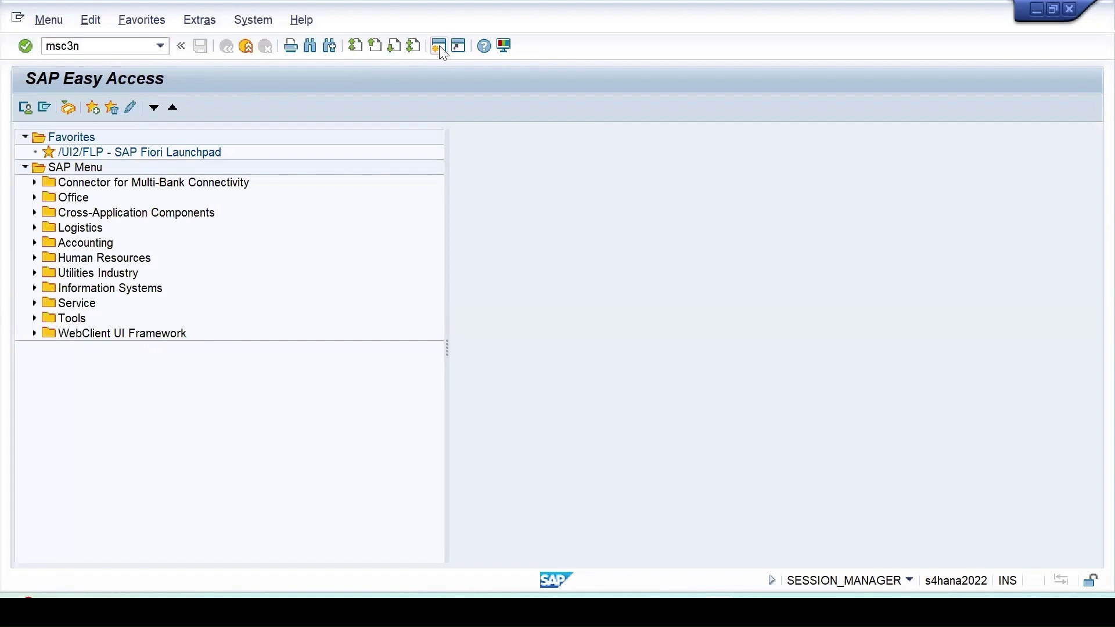
key(Return)
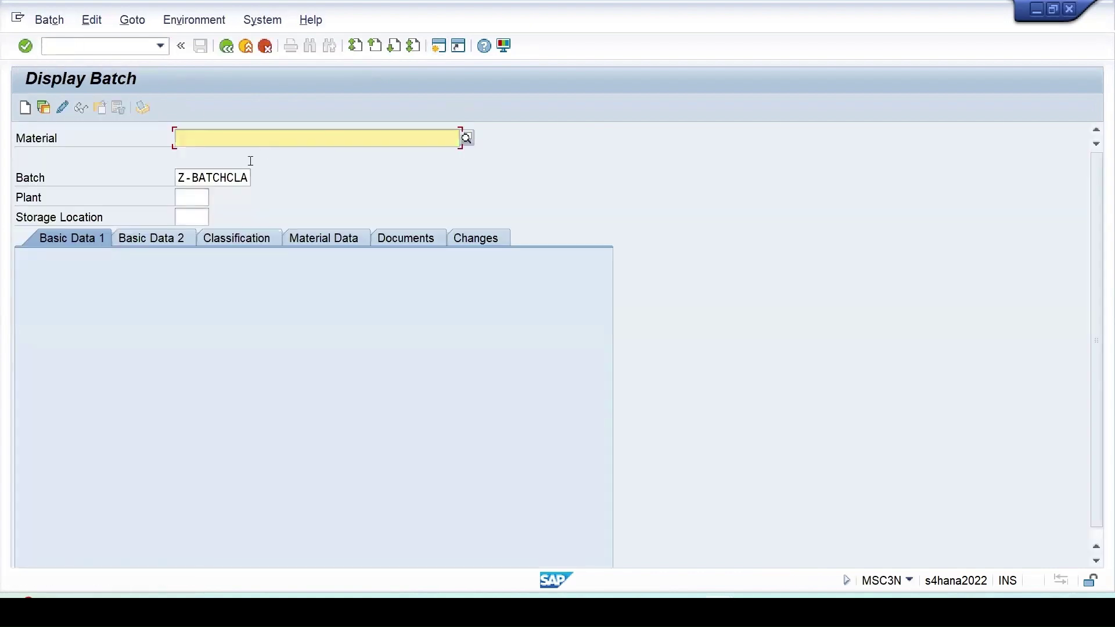
text(91)
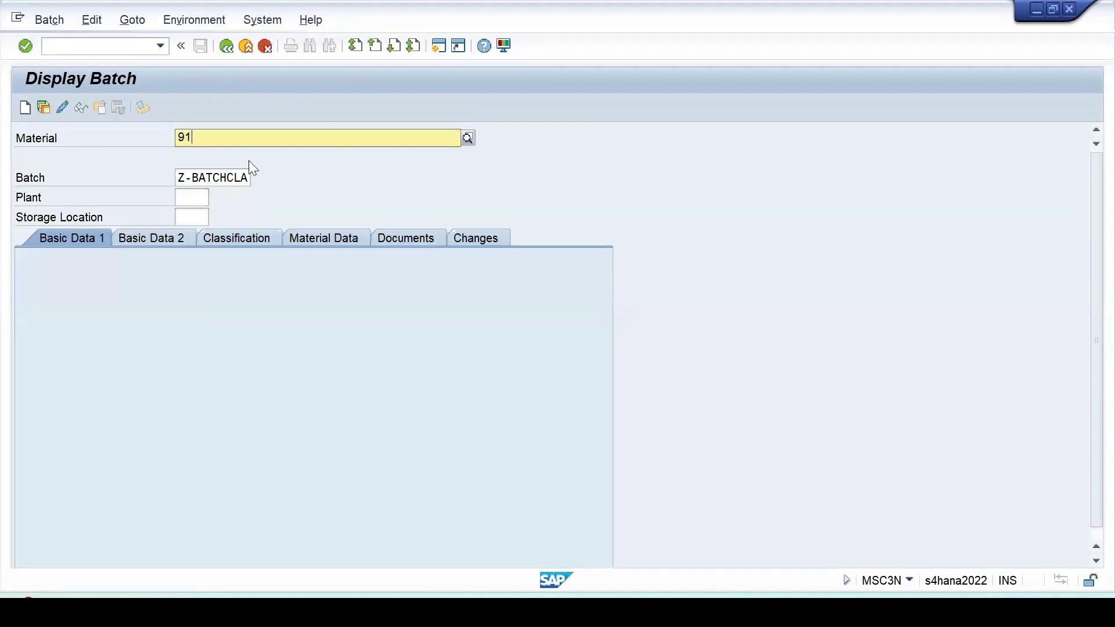
click(224, 170)
text(1710)
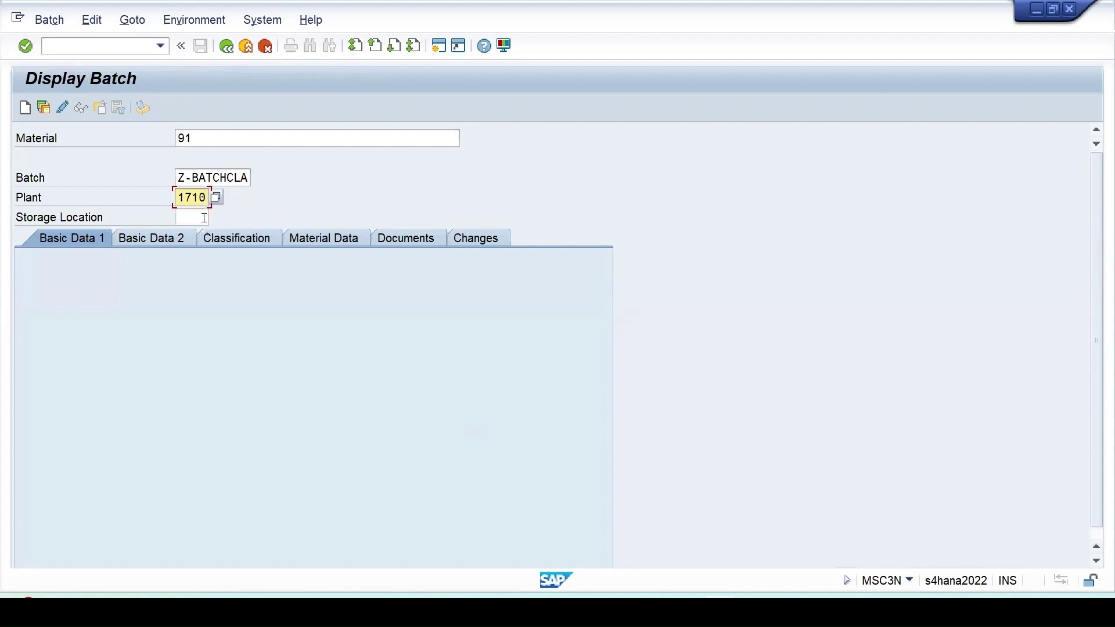
key(Return)
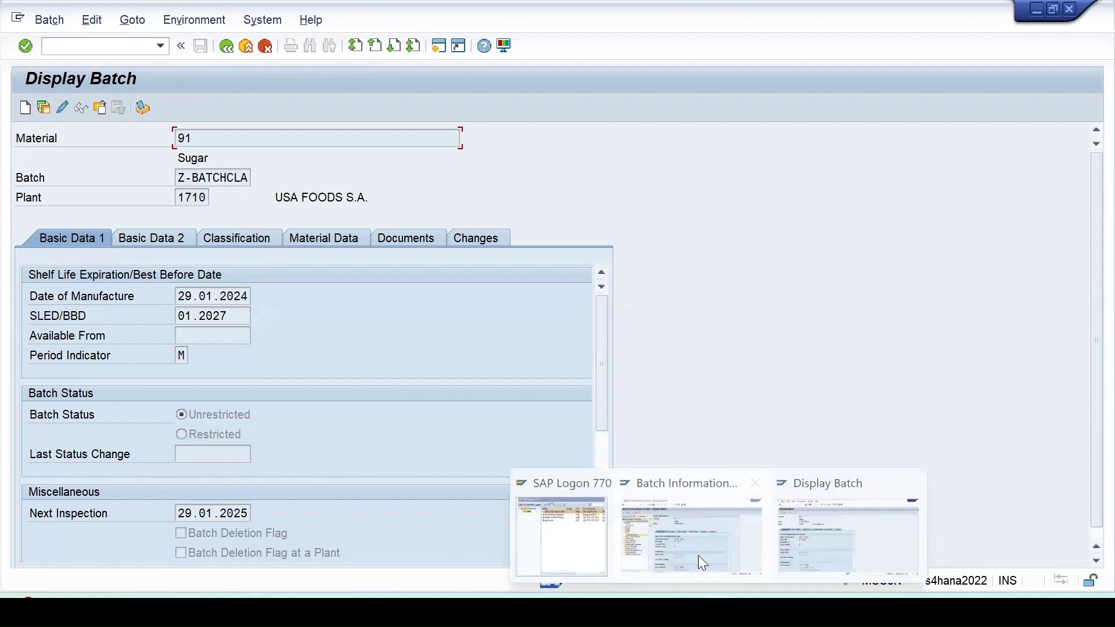
Back in the cockpit, switch batch Z-BATCHCLA to change mode via Edit > Display <-> Change.
click(698, 555)
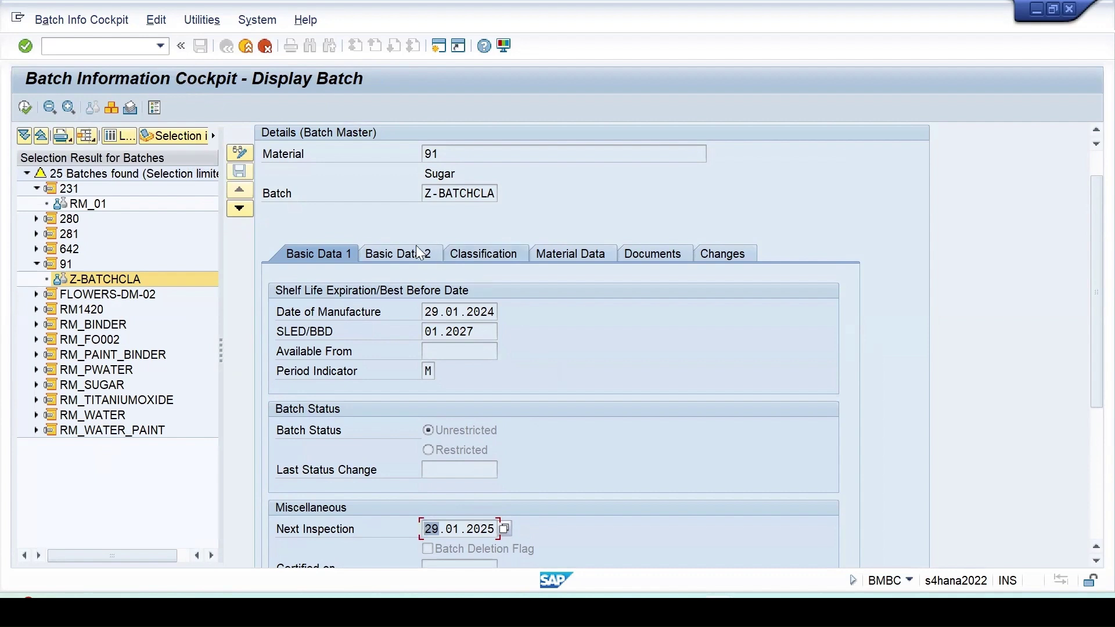
click(156, 21)
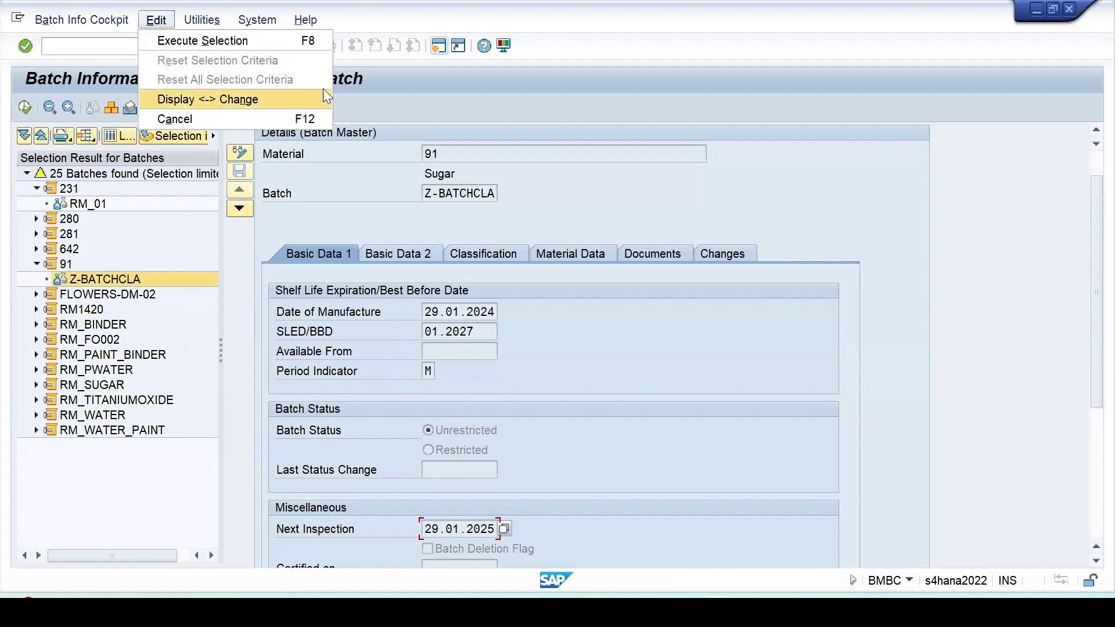
click(445, 107)
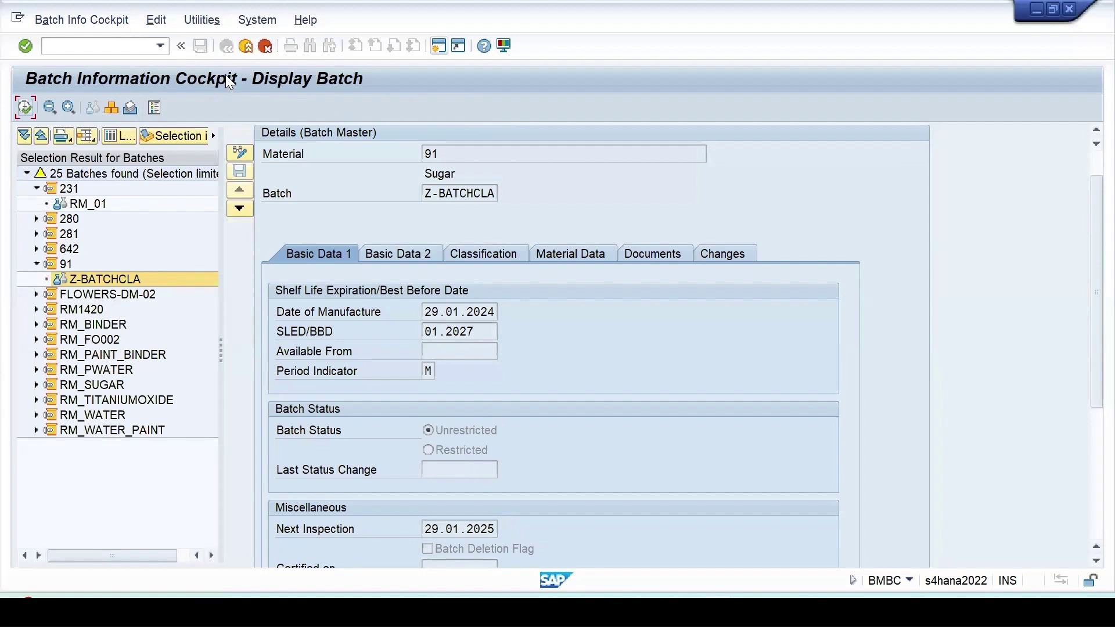
click(156, 20)
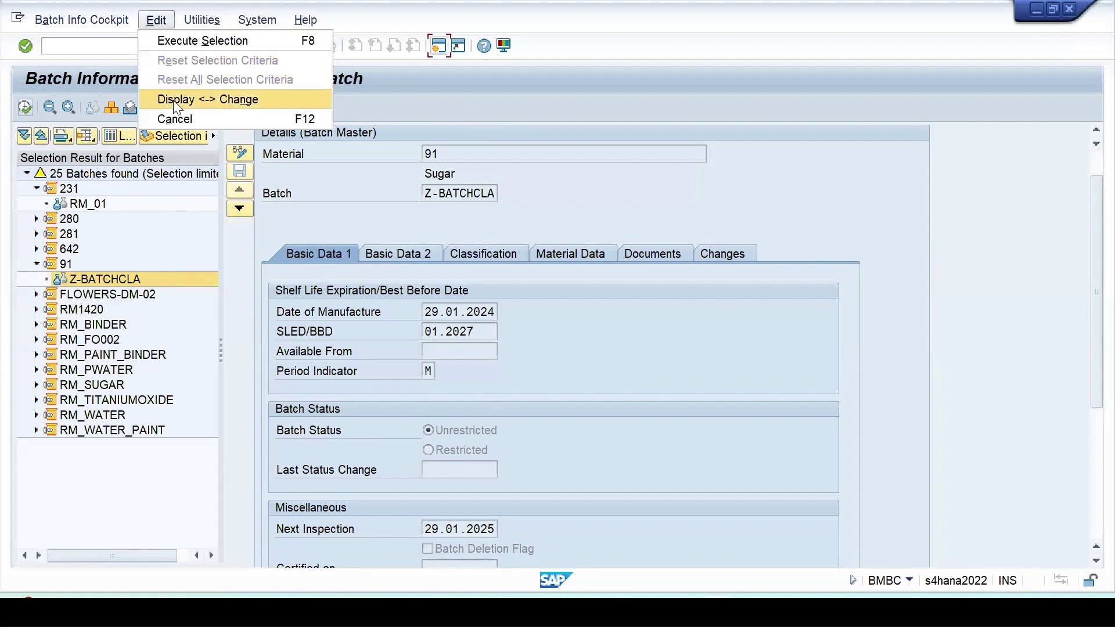
click(176, 100)
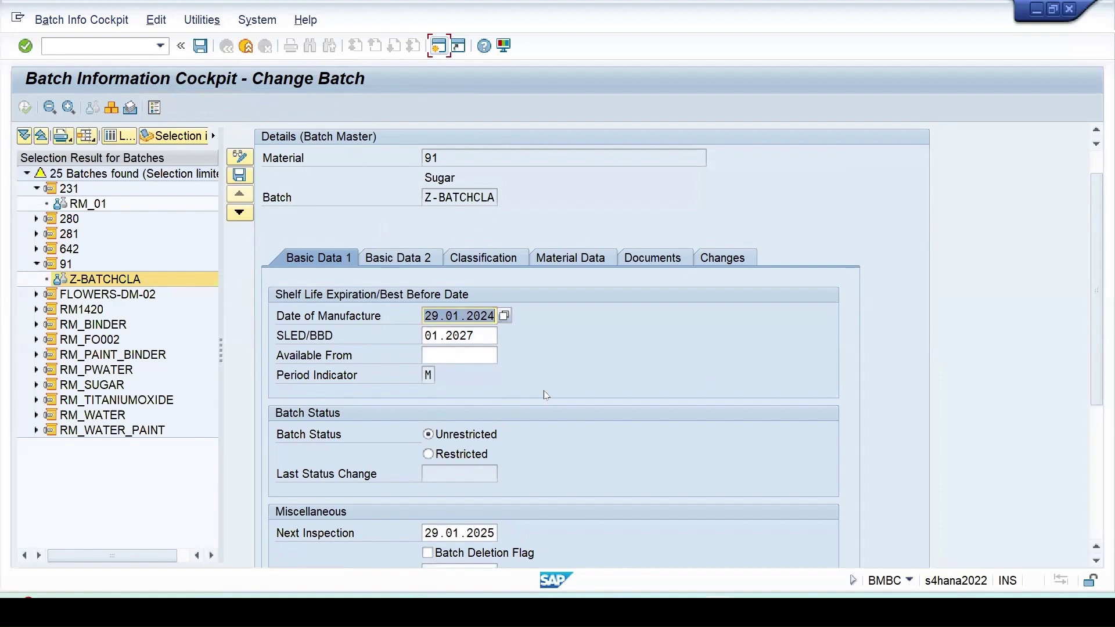
Change the Next Inspection date to 20.08.2025 and save the batch.
scroll(545, 392, down, 3)
click(440, 498)
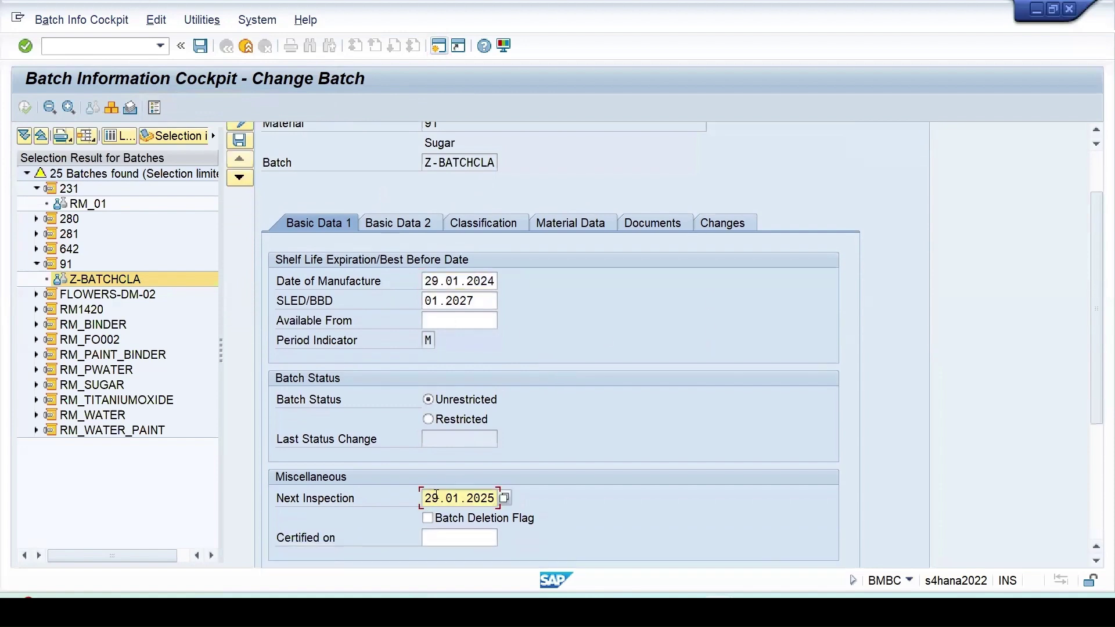
key(BackSpace)
text(0)
key(BackSpace)
text(8)
drag(490, 301, 341, 301)
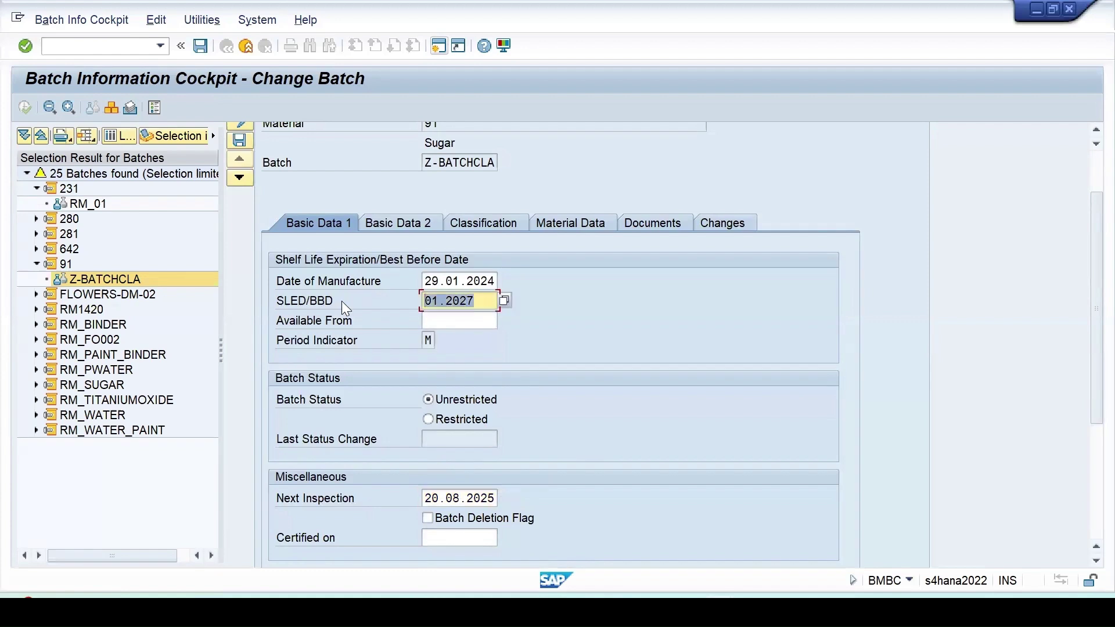
click(241, 140)
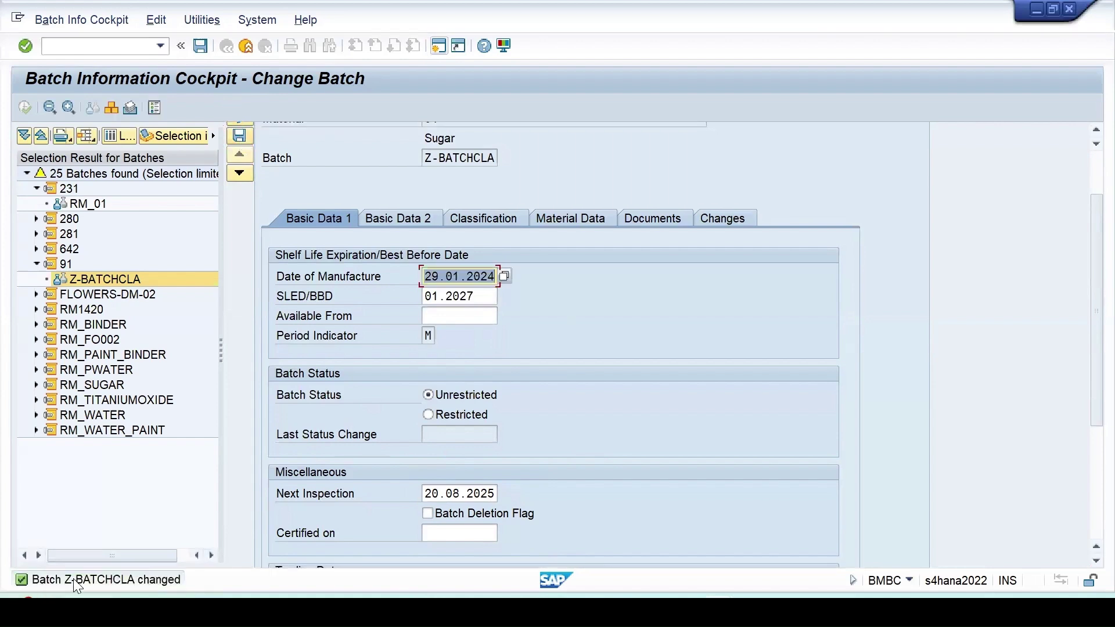
Open the 'Batch Z-BATCHCLA changed' message details, then close the Performance Assistant.
click(114, 583)
double_click(114, 582)
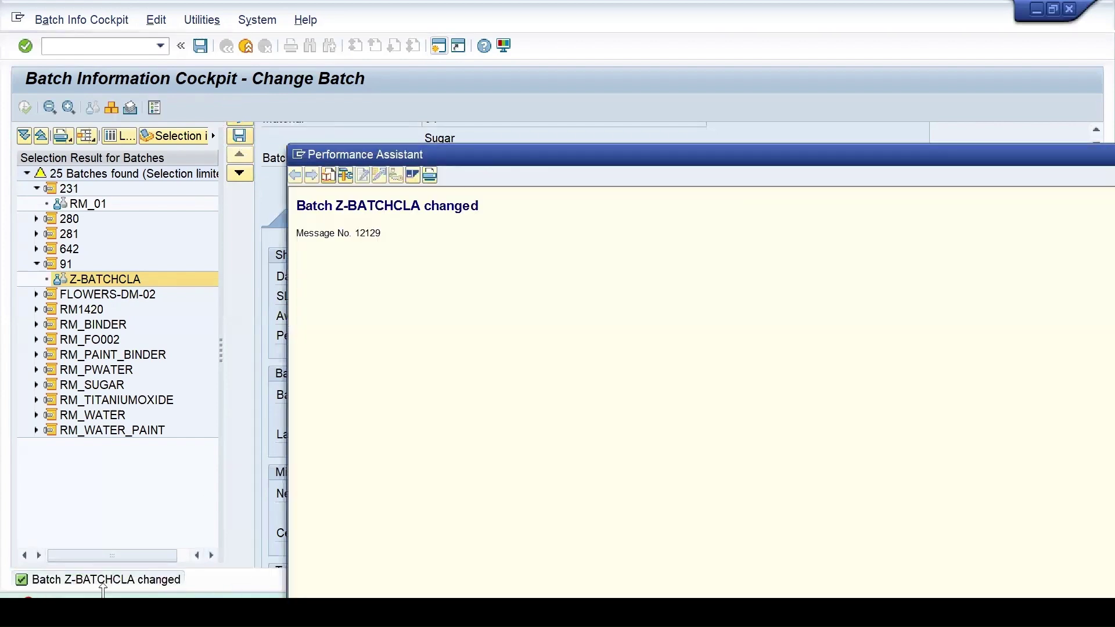
click(483, 175)
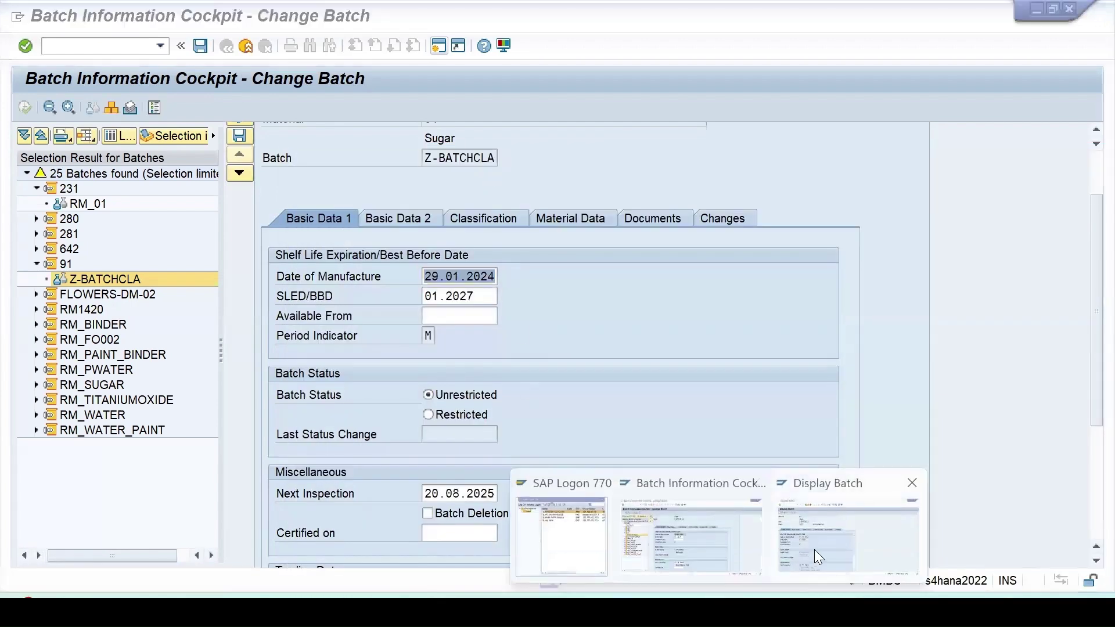
click(815, 550)
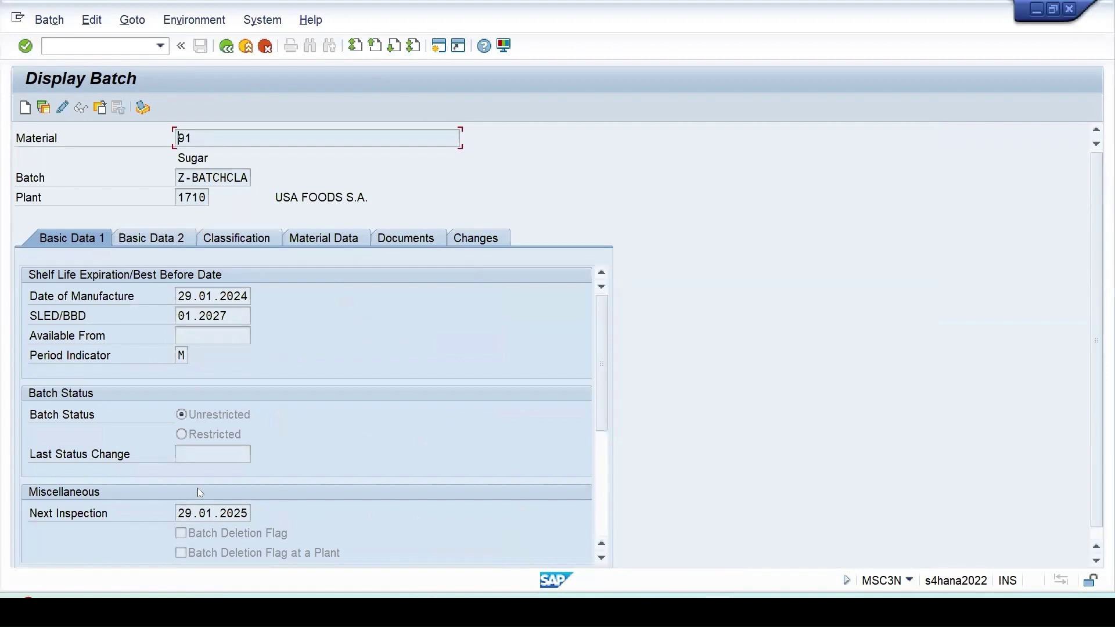
click(227, 46)
key(Return)
click(142, 242)
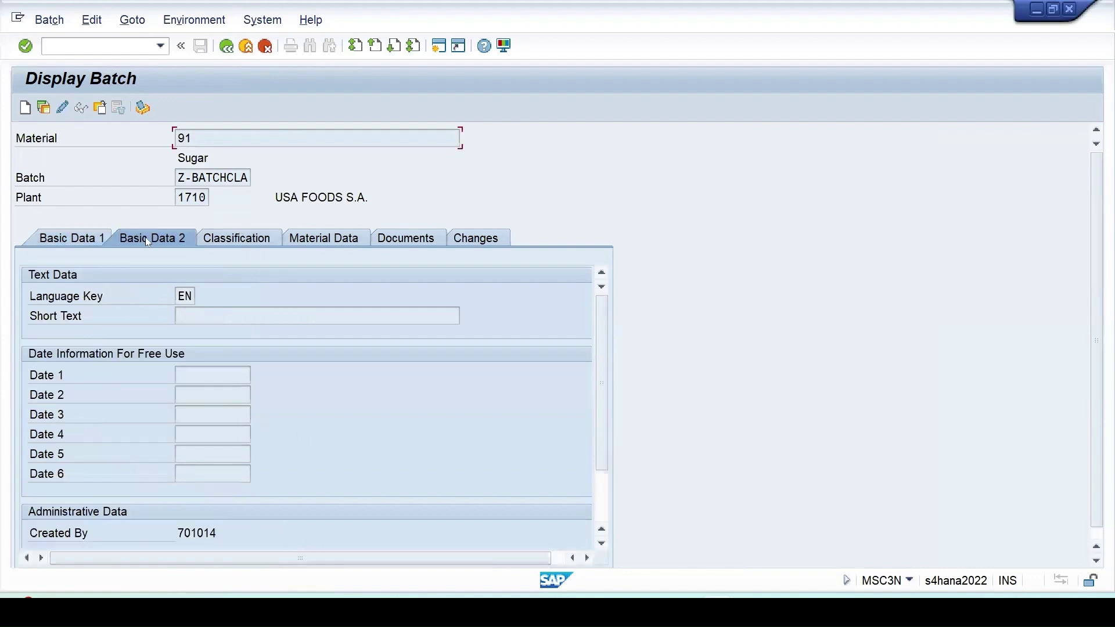
click(251, 244)
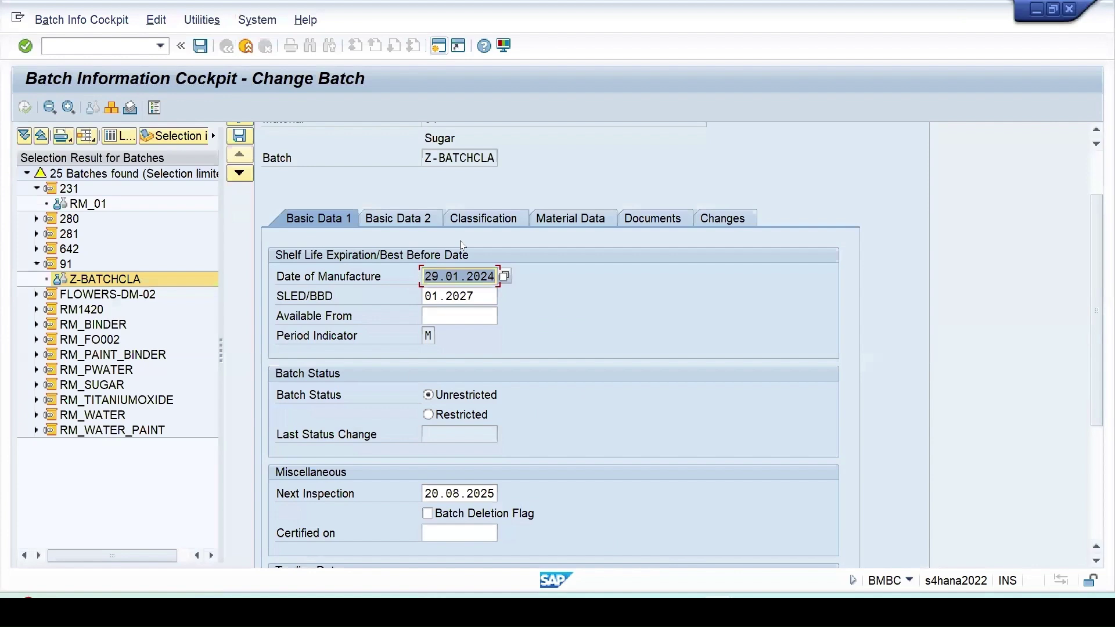
Check Z-BATCHCLA's Basic Data 2, Classification, Material Data and Changes tabs, showing Next Inspection Date 29.01.2025 → 20.08.2025.
click(390, 217)
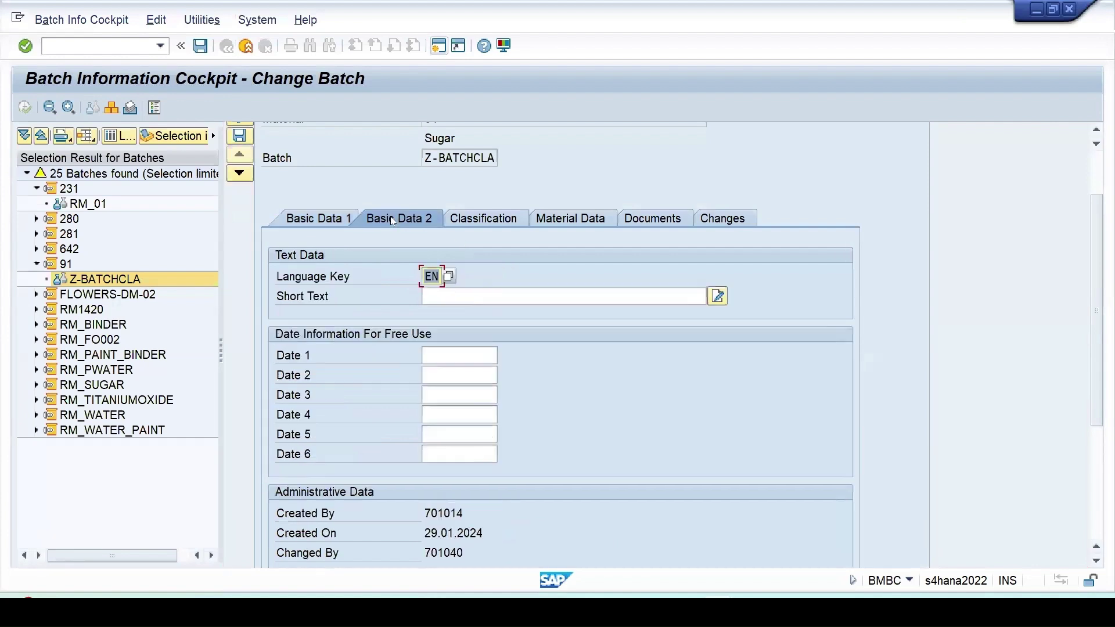
click(453, 222)
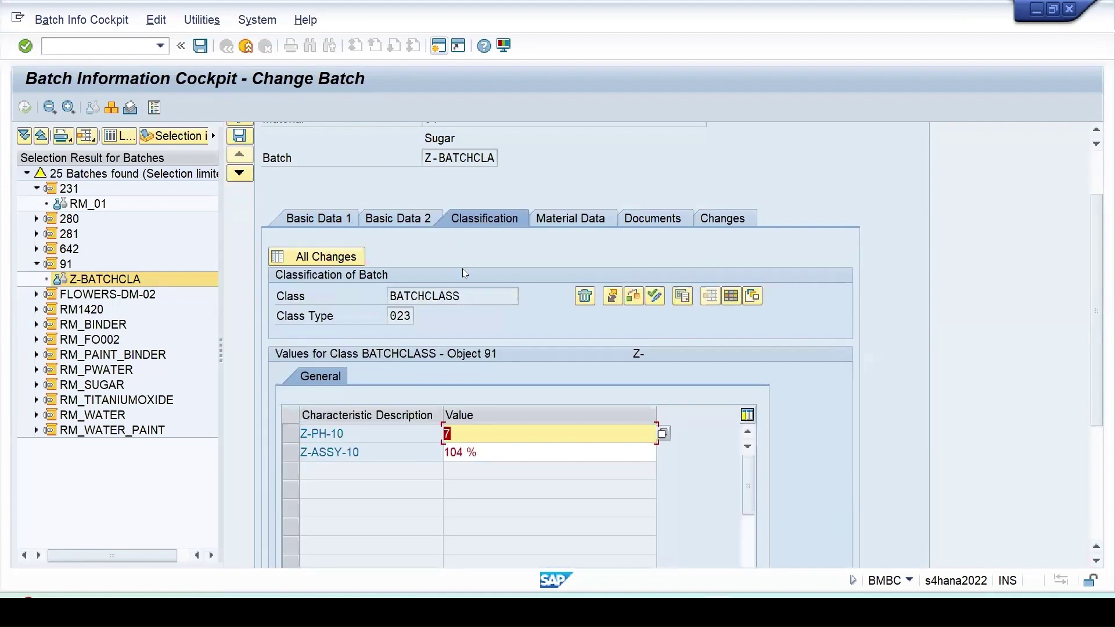
click(575, 217)
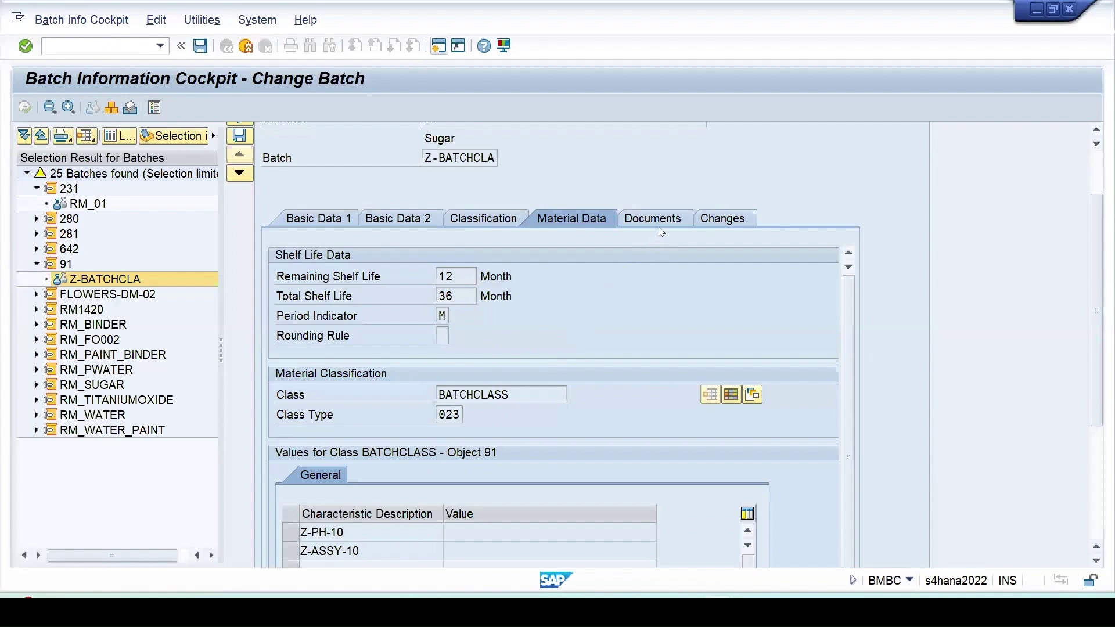
click(721, 218)
click(66, 137)
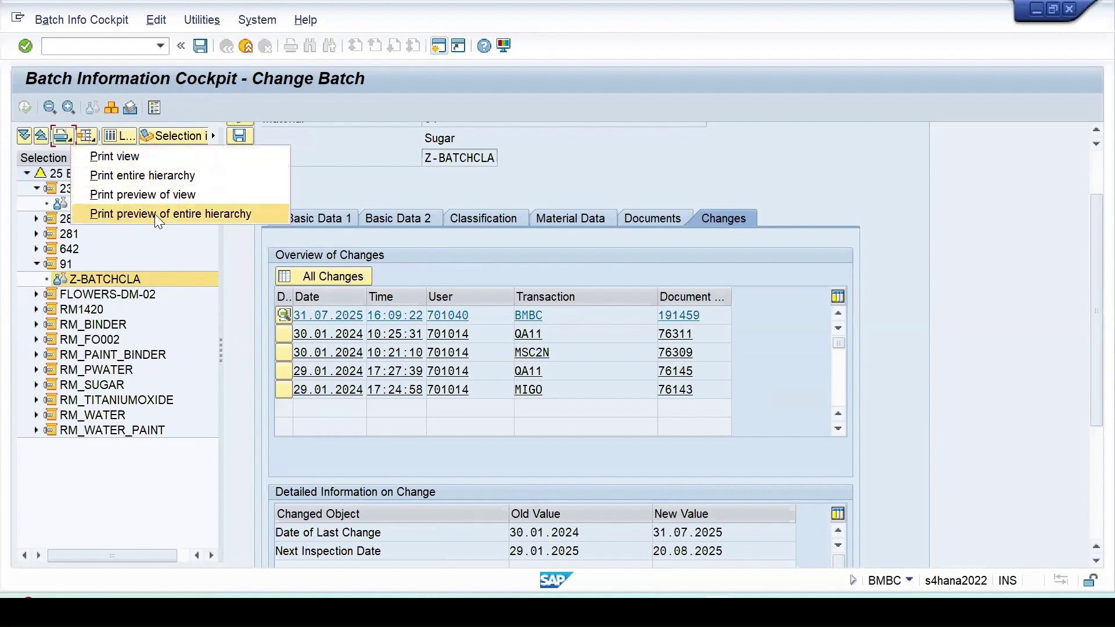
click(238, 215)
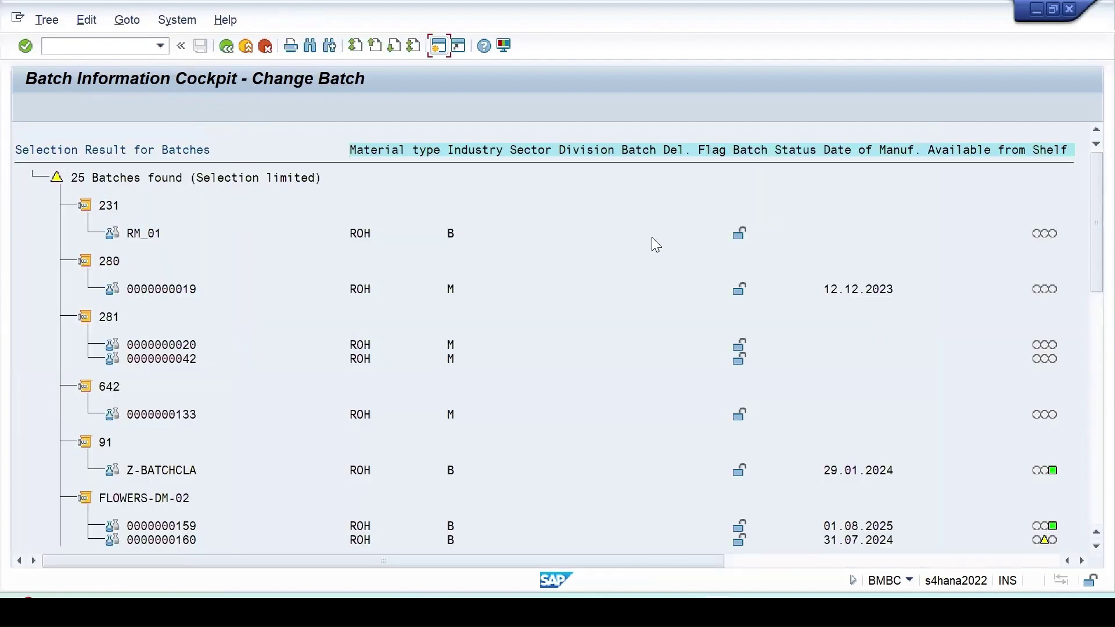
scroll(652, 238, down, 1)
click(227, 46)
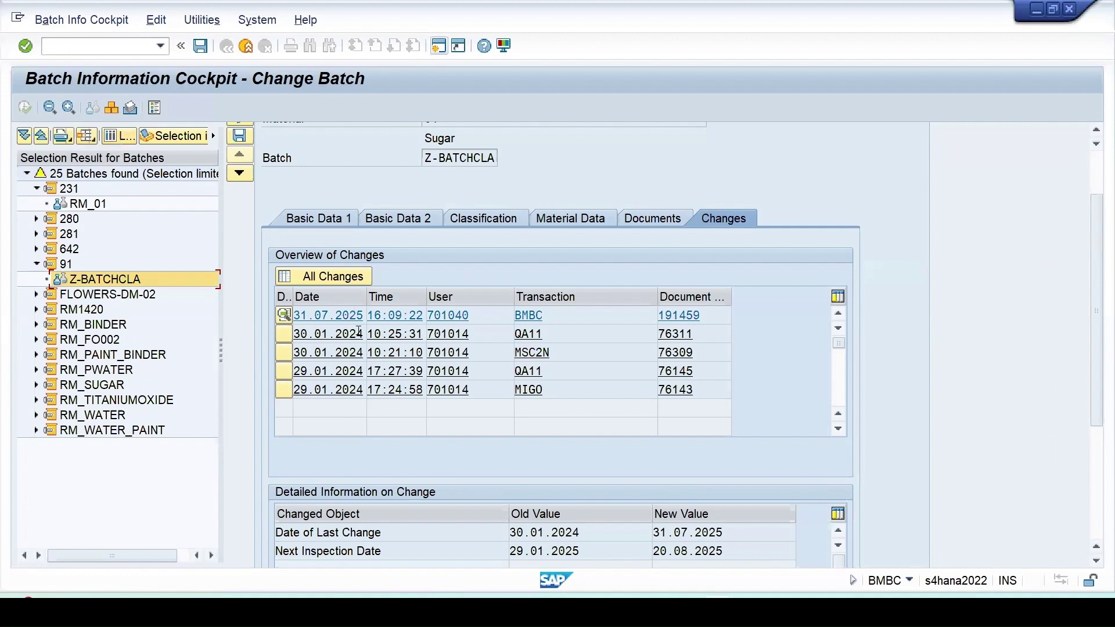
scroll(436, 334, up, 3)
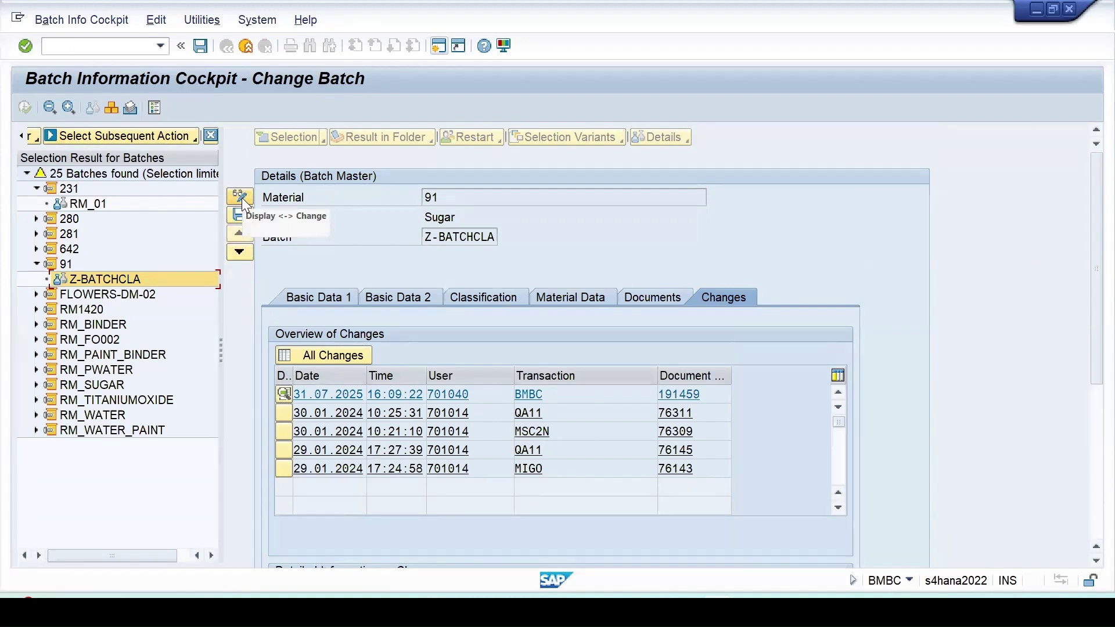
click(241, 197)
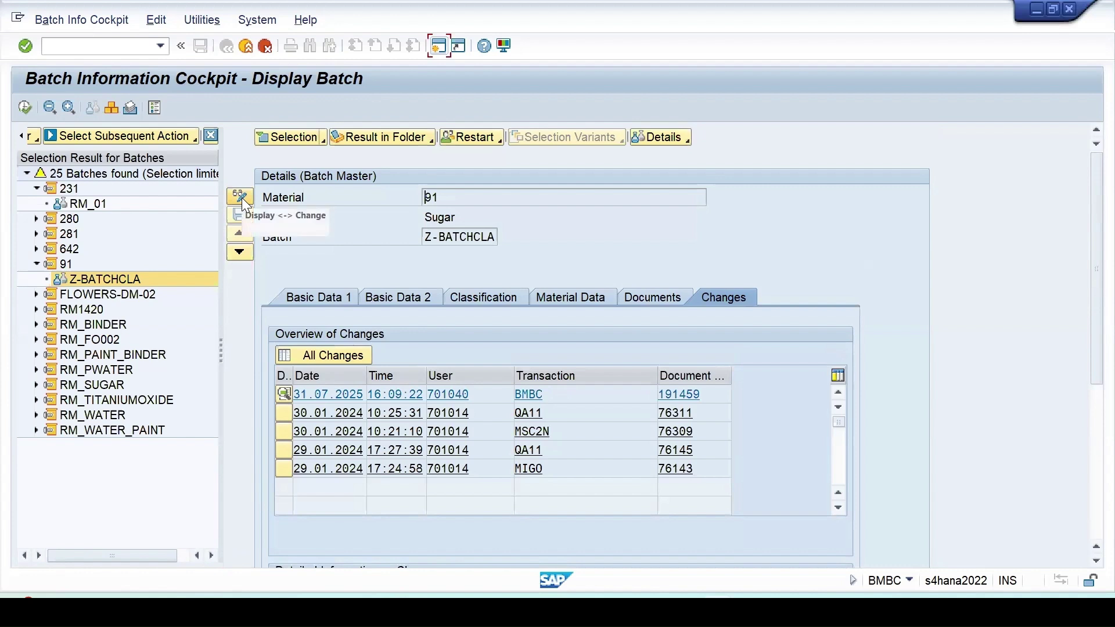
click(241, 253)
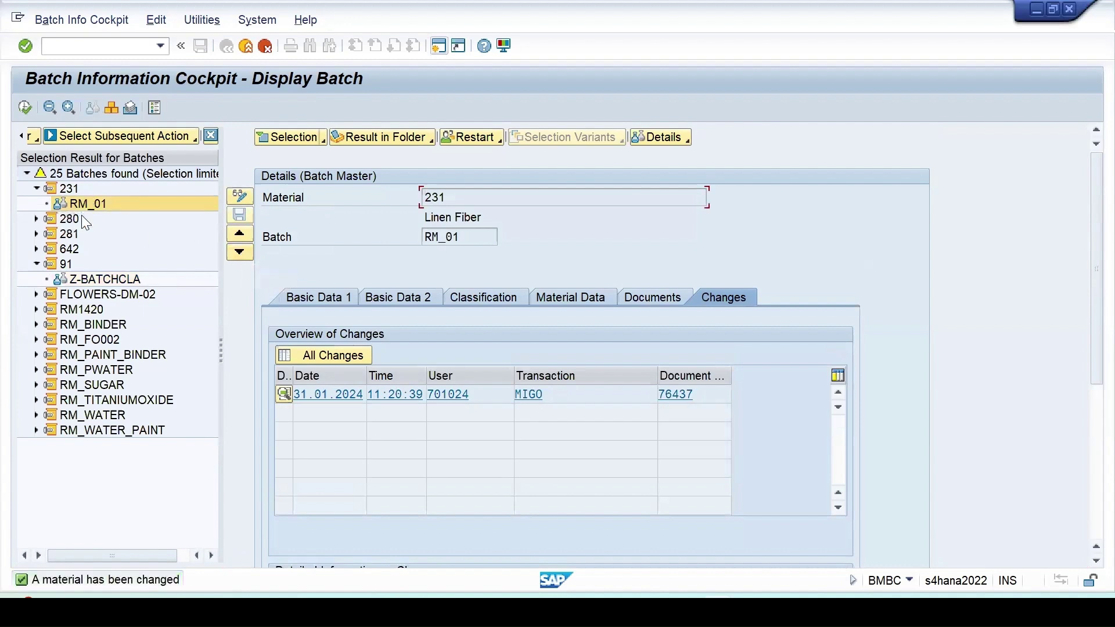
click(240, 253)
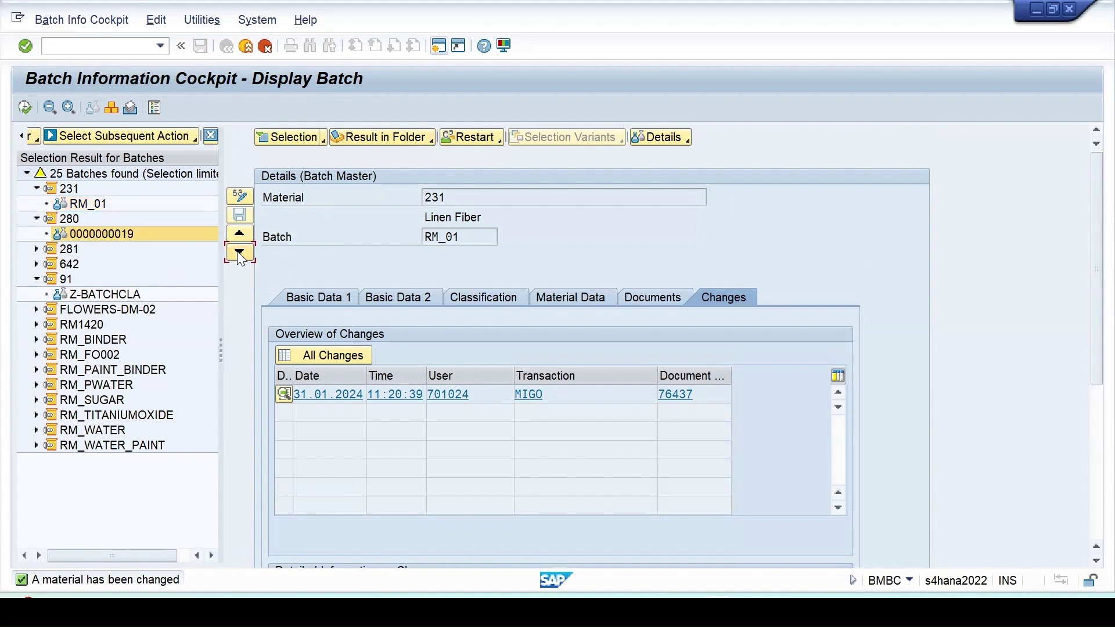